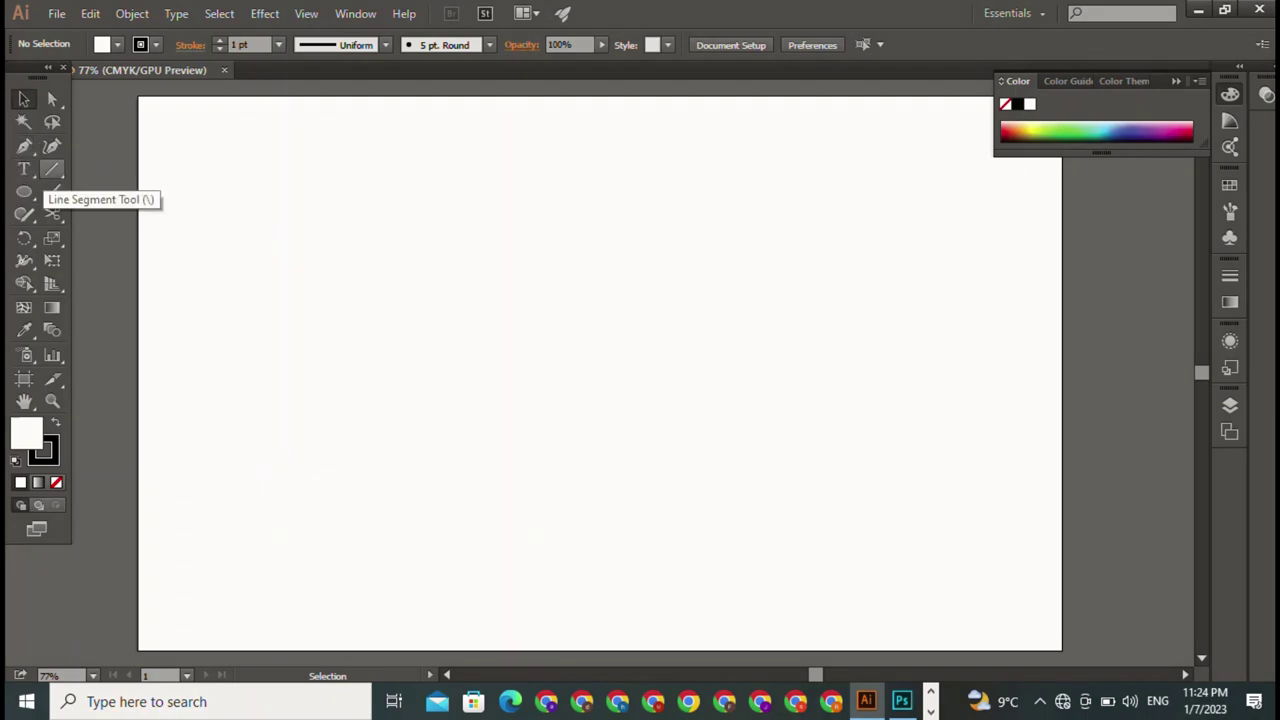
Reset default colours, then draw a trial straight line and undo it
left_click(52, 170)
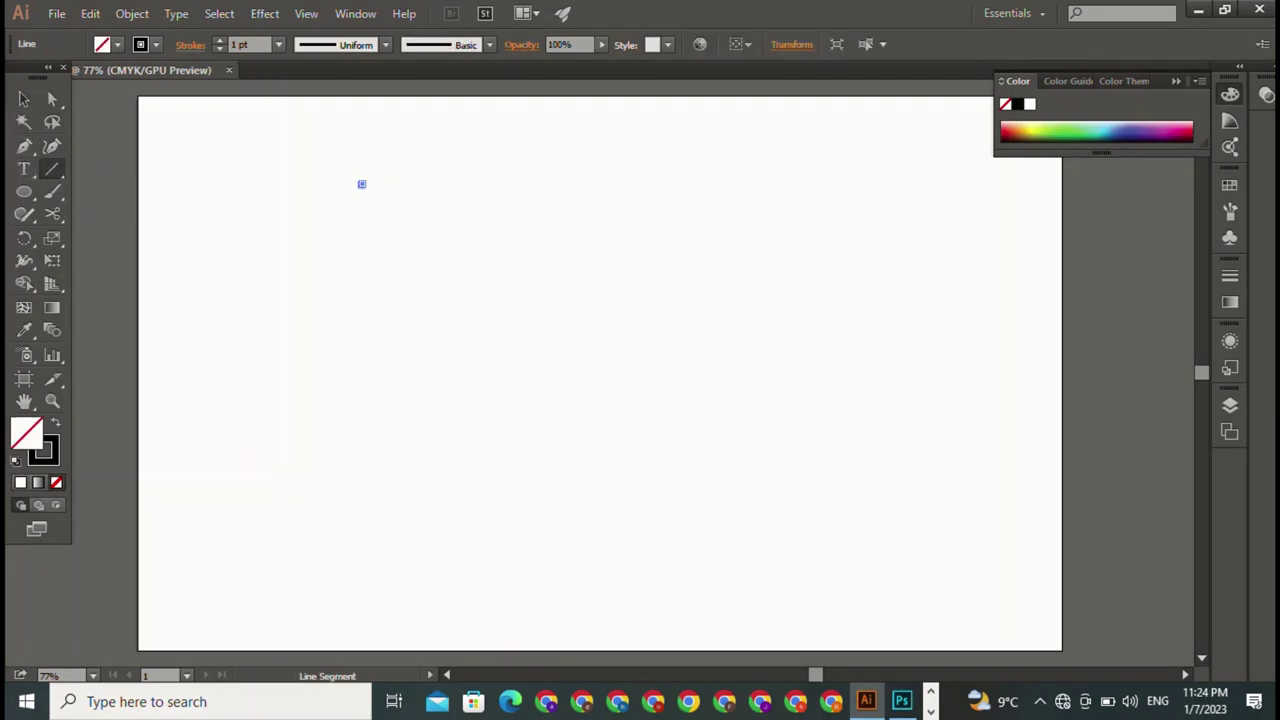
key("d")
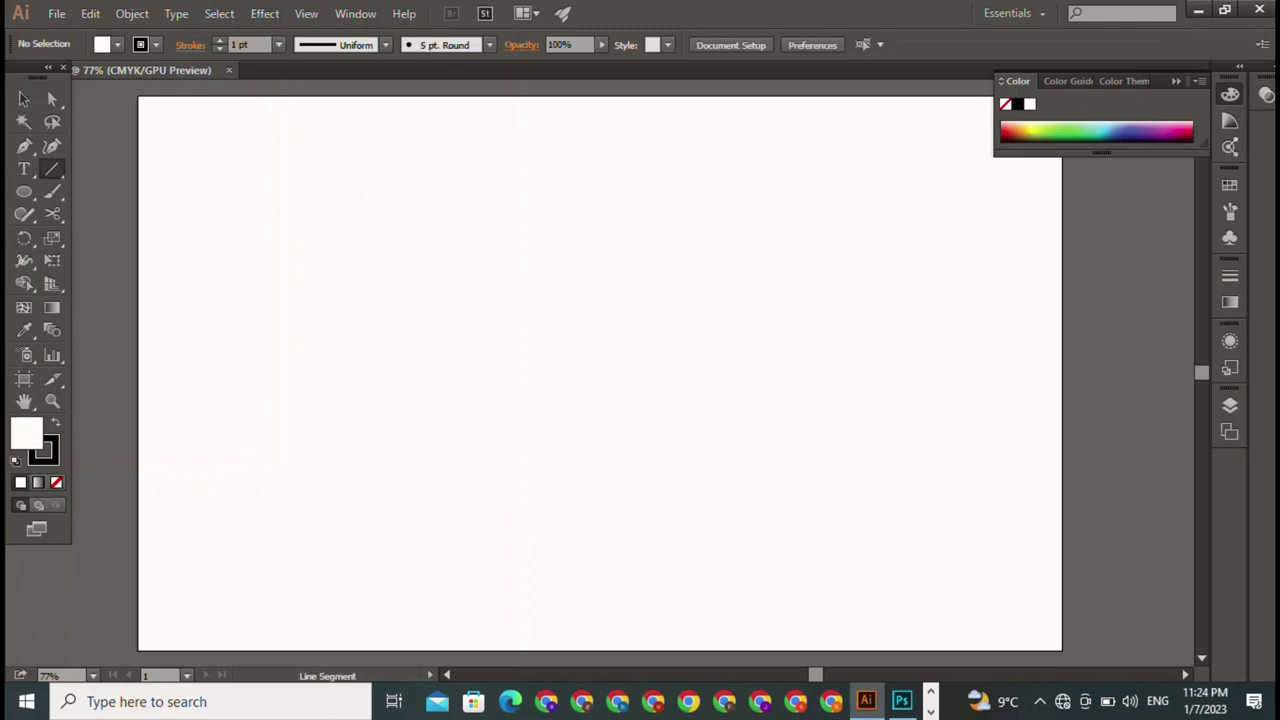
left_click_drag(360, 203, 354, 354)
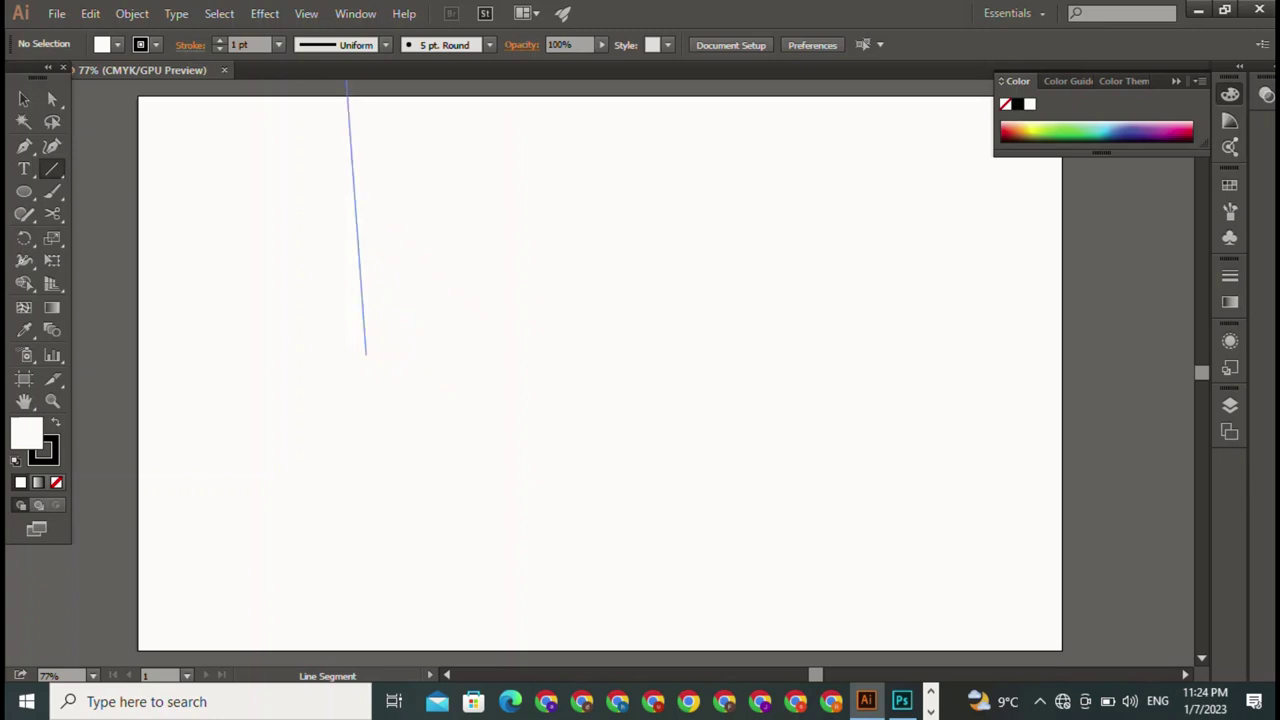
left_click_drag(354, 354, 424, 357)
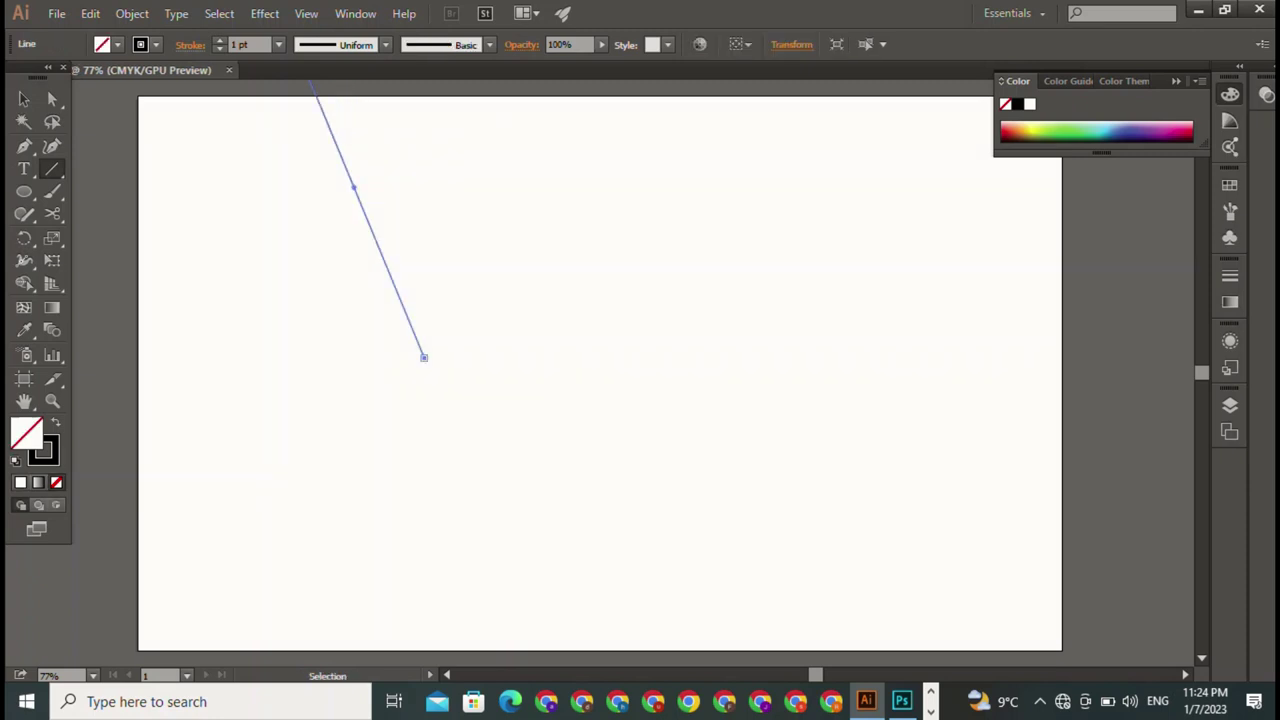
key("ctrl+z")
Sketch trial Pen paths, including a curve, and undo them
key("p")
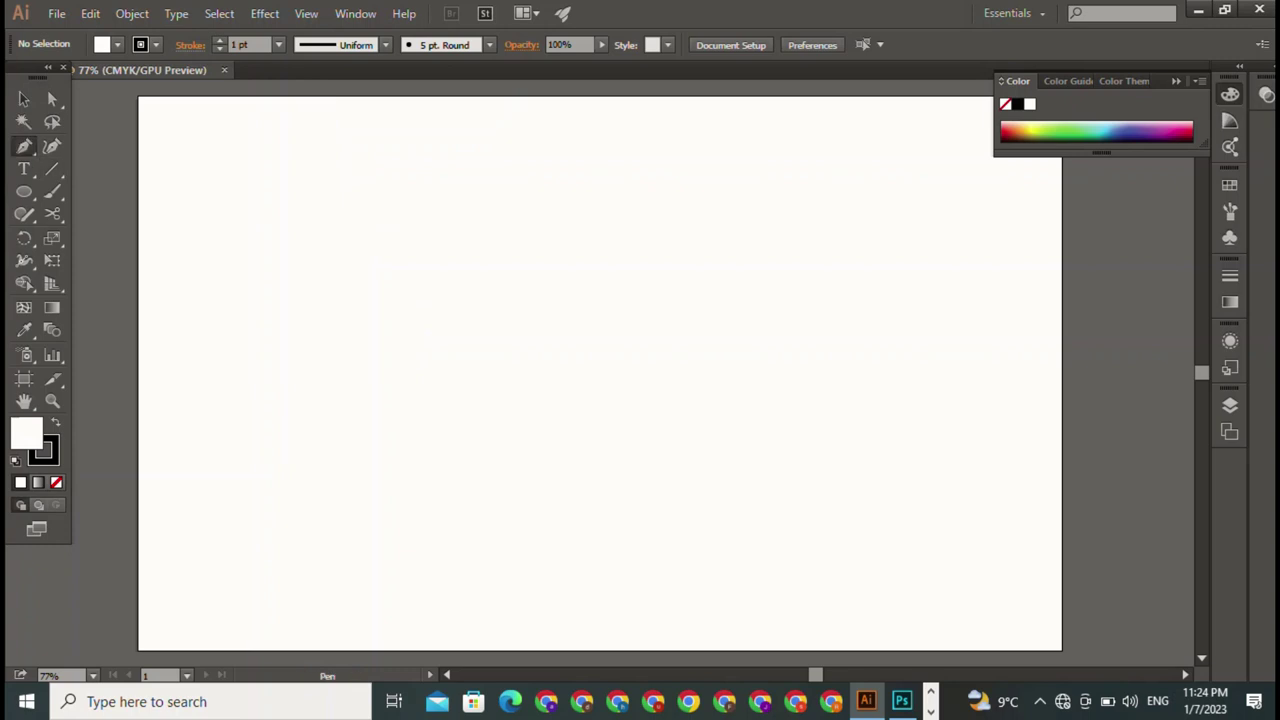
left_click(329, 96)
left_click(357, 314)
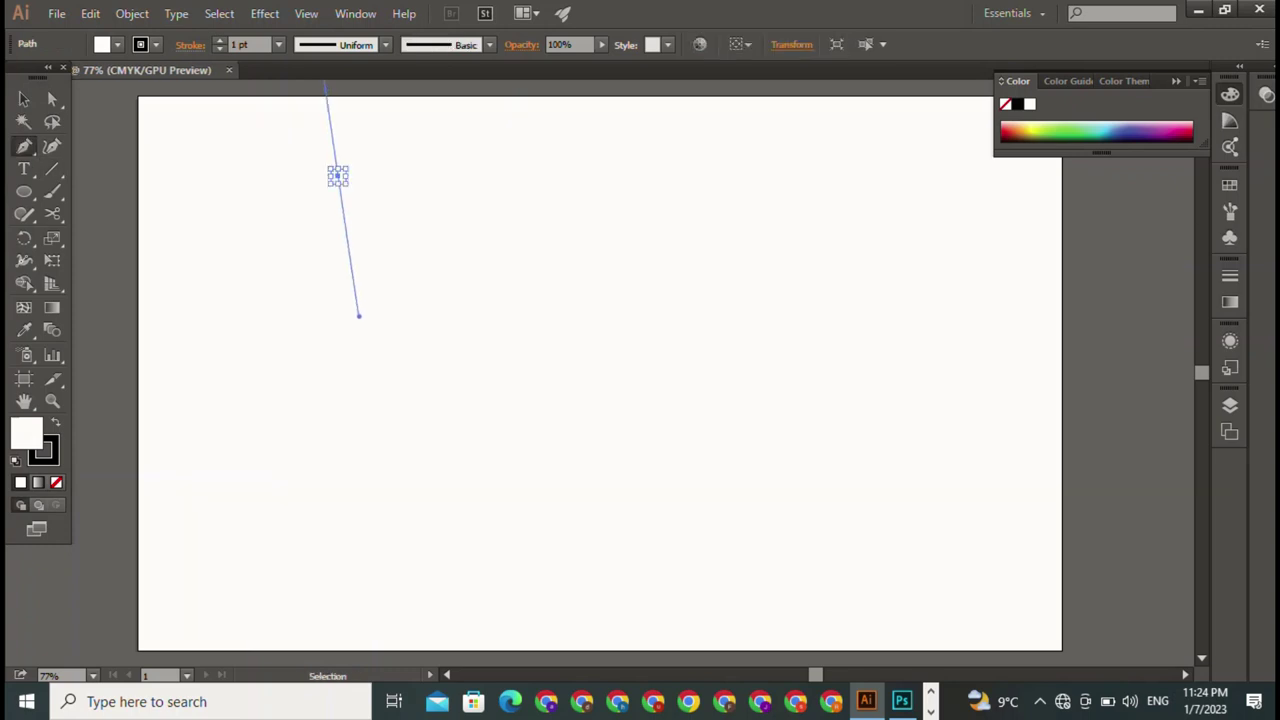
key("ctrl+z")
left_click(327, 212)
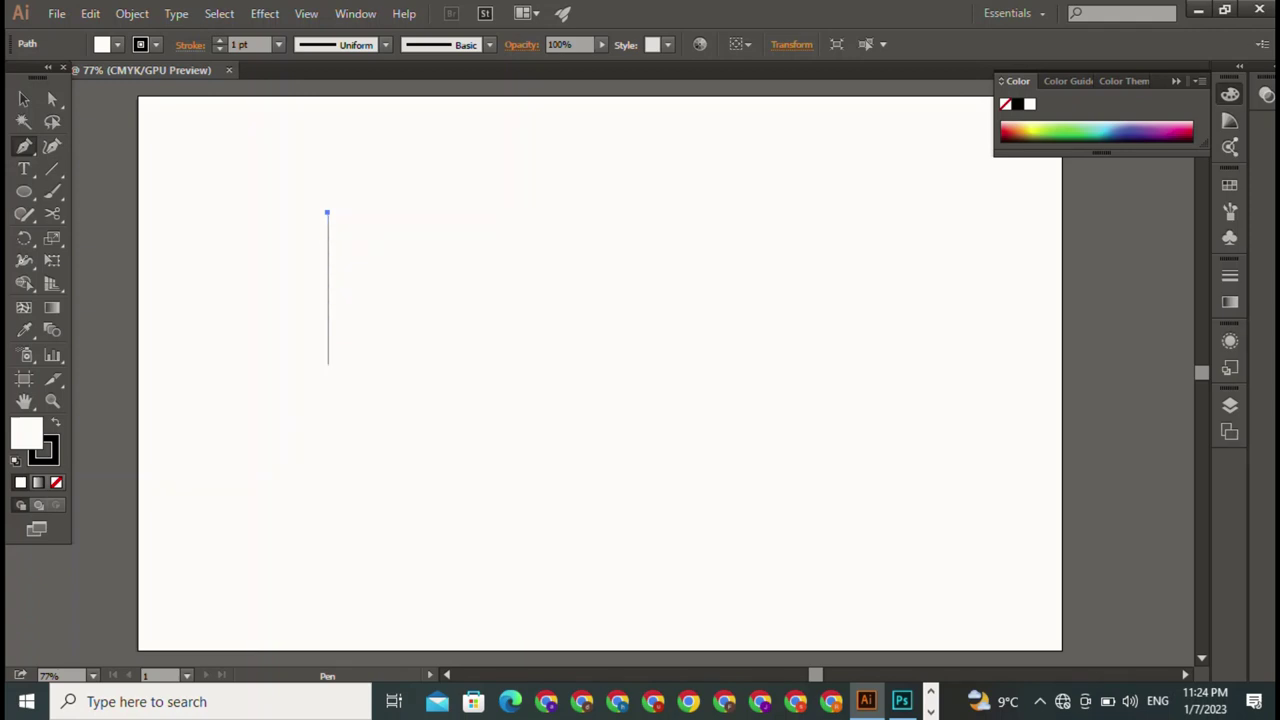
mouse_move(328, 364)
left_mouse_down()
mouse_move(436, 471)
mouse_move(471, 437)
mouse_move(477, 480)
mouse_move(523, 468)
mouse_move(463, 446)
mouse_move(454, 456)
left_mouse_up()
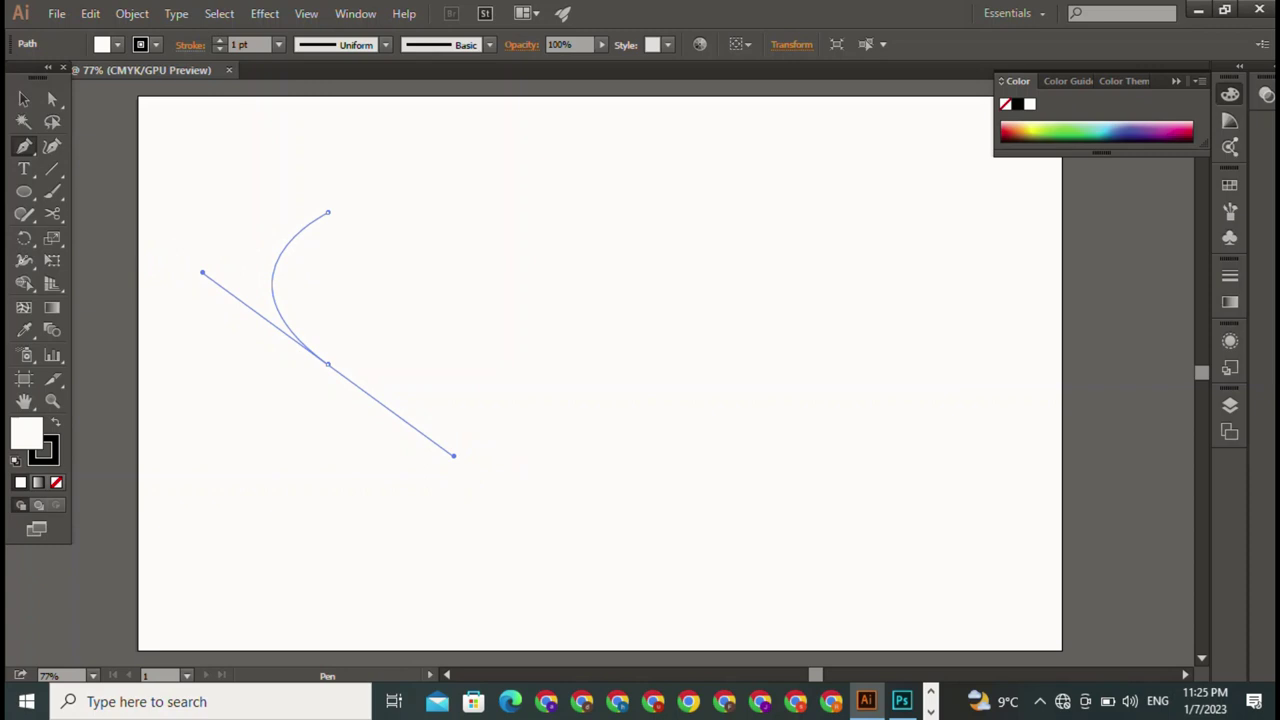
key("ctrl+z")
key("ctrl+z")
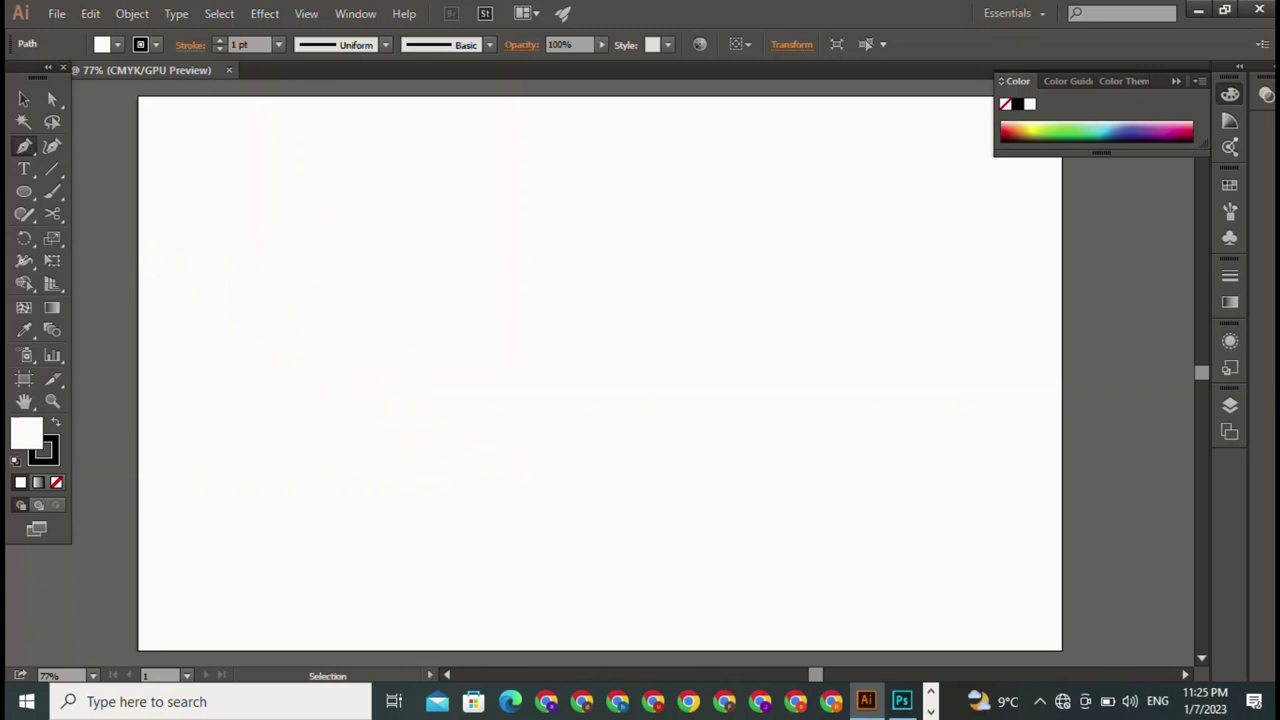
Draw a circle with no fill and a 3 pt stroke, and move it toward the artboard centre
left_click(23, 191)
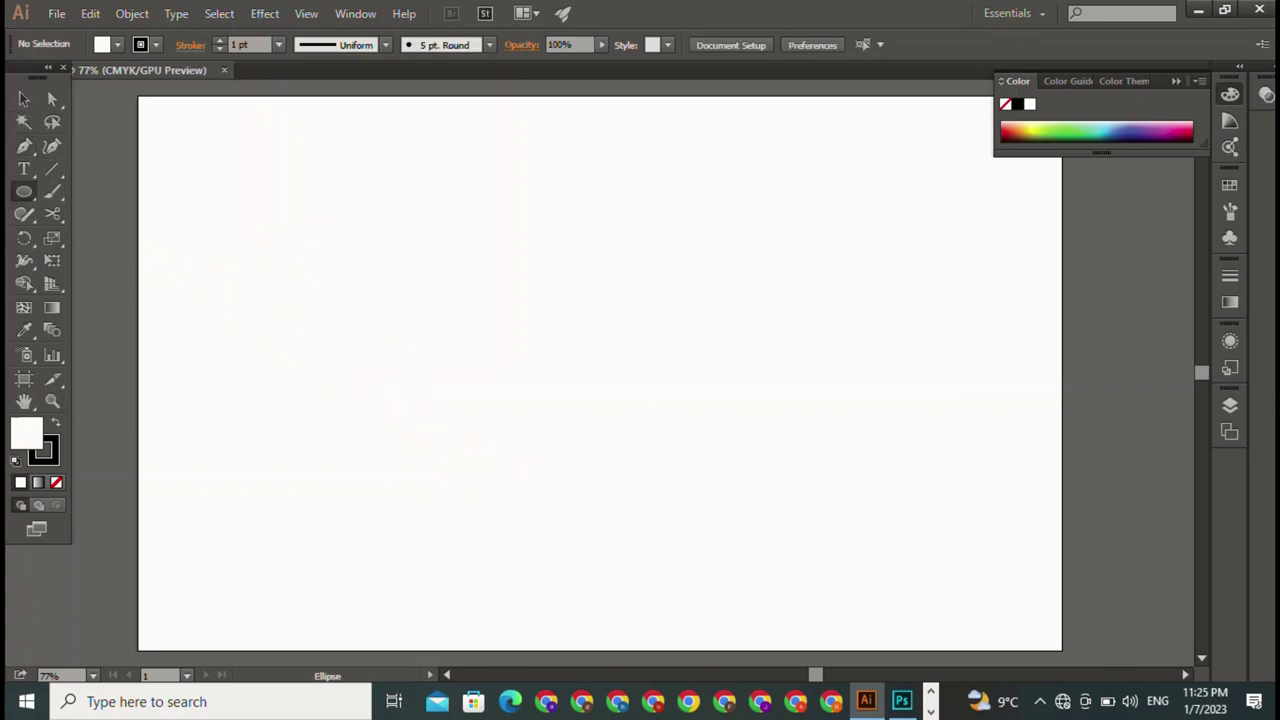
left_click_drag(220, 158, 411, 349)
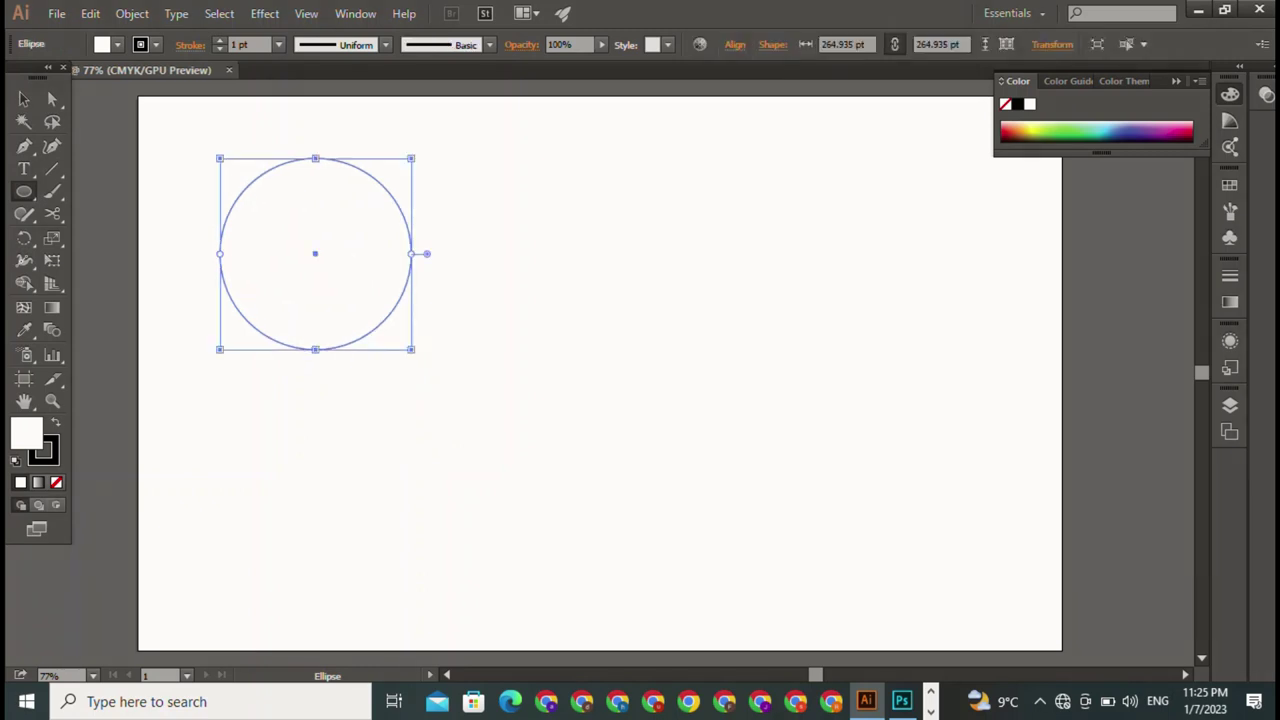
left_click(117, 44)
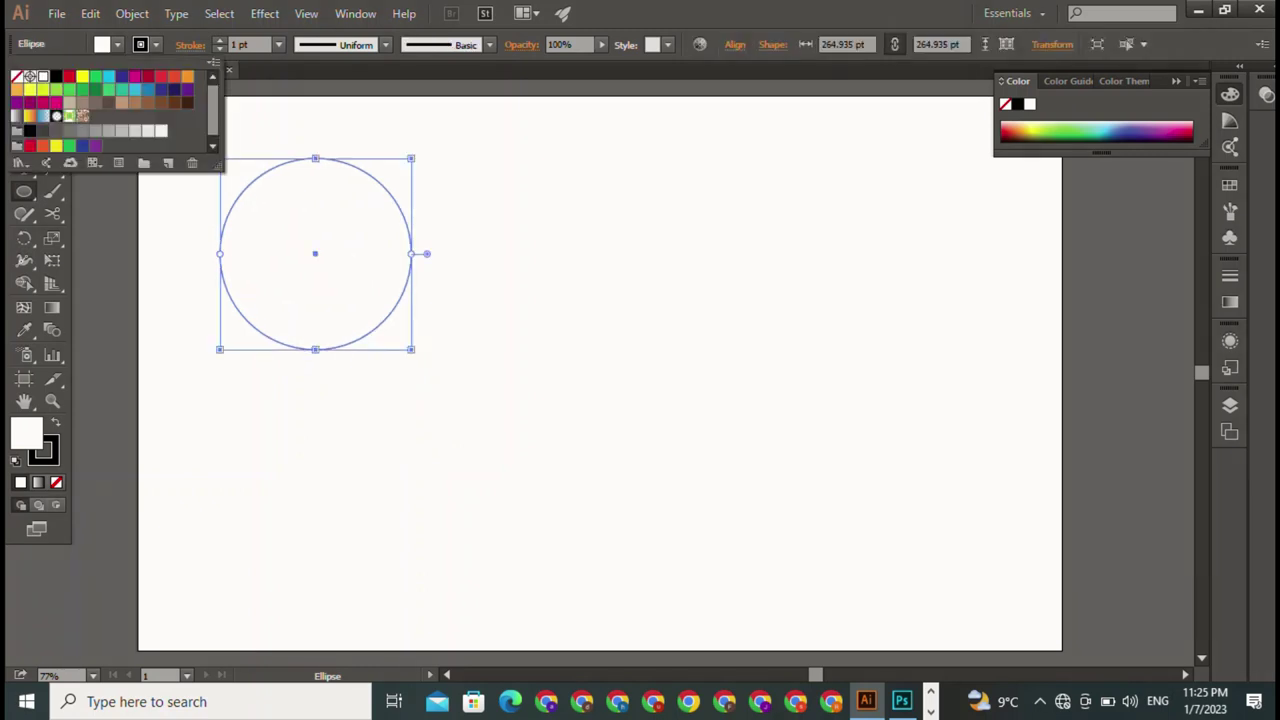
left_click(16, 76)
left_click(219, 40)
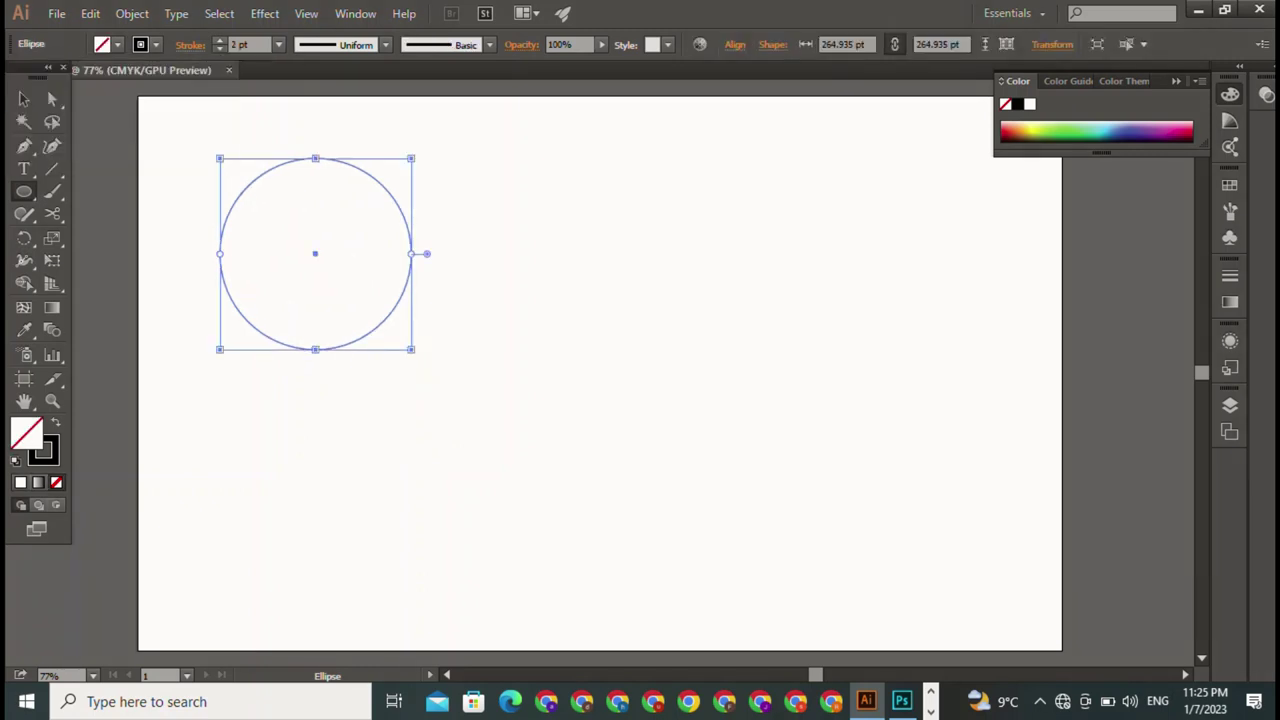
left_click(219, 40)
left_click(24, 98)
key("ctrl+shift+a")
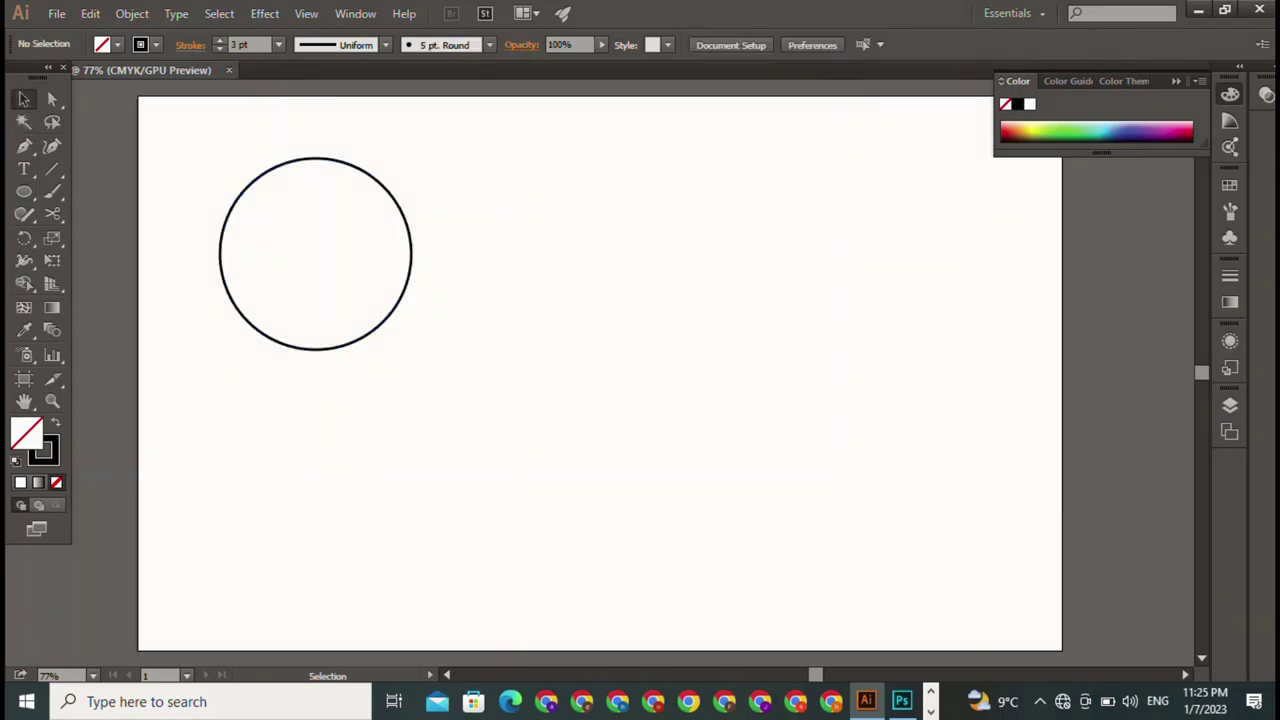
left_click_drag(315, 253, 522, 299)
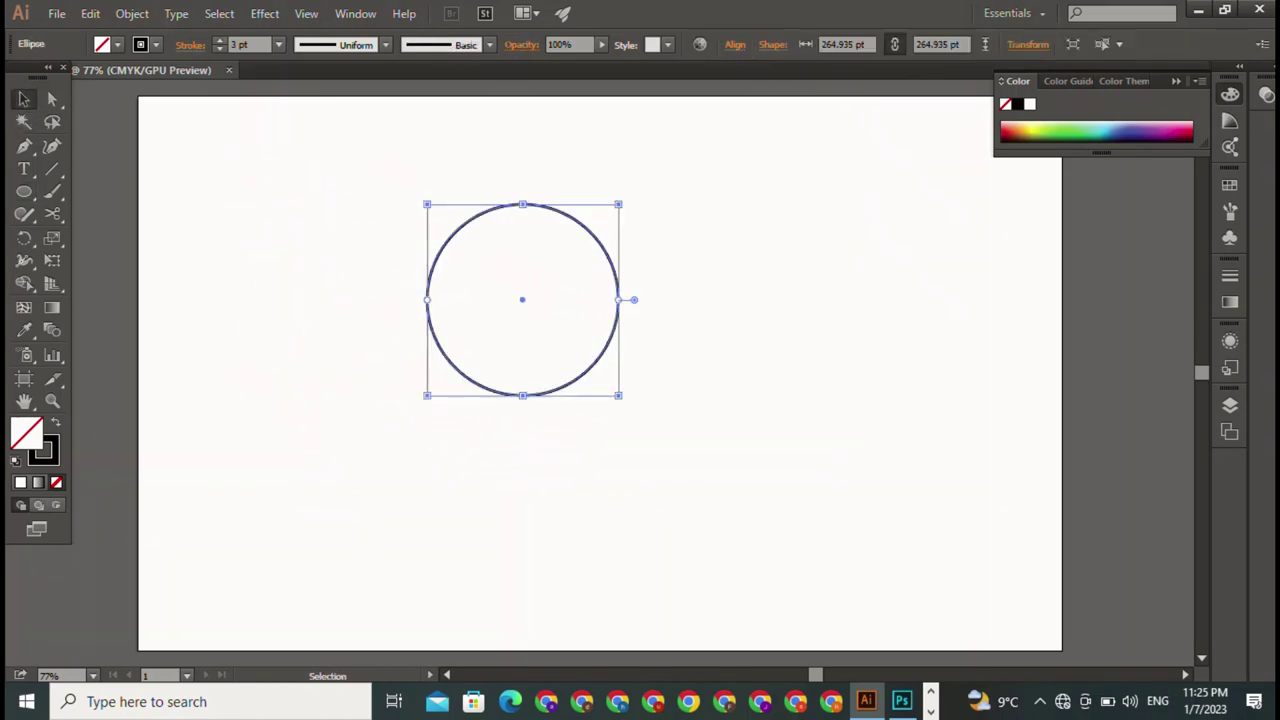
Draw a vertical Pen line from above to below the circle's centre, then select the circle and line
left_click(24, 146)
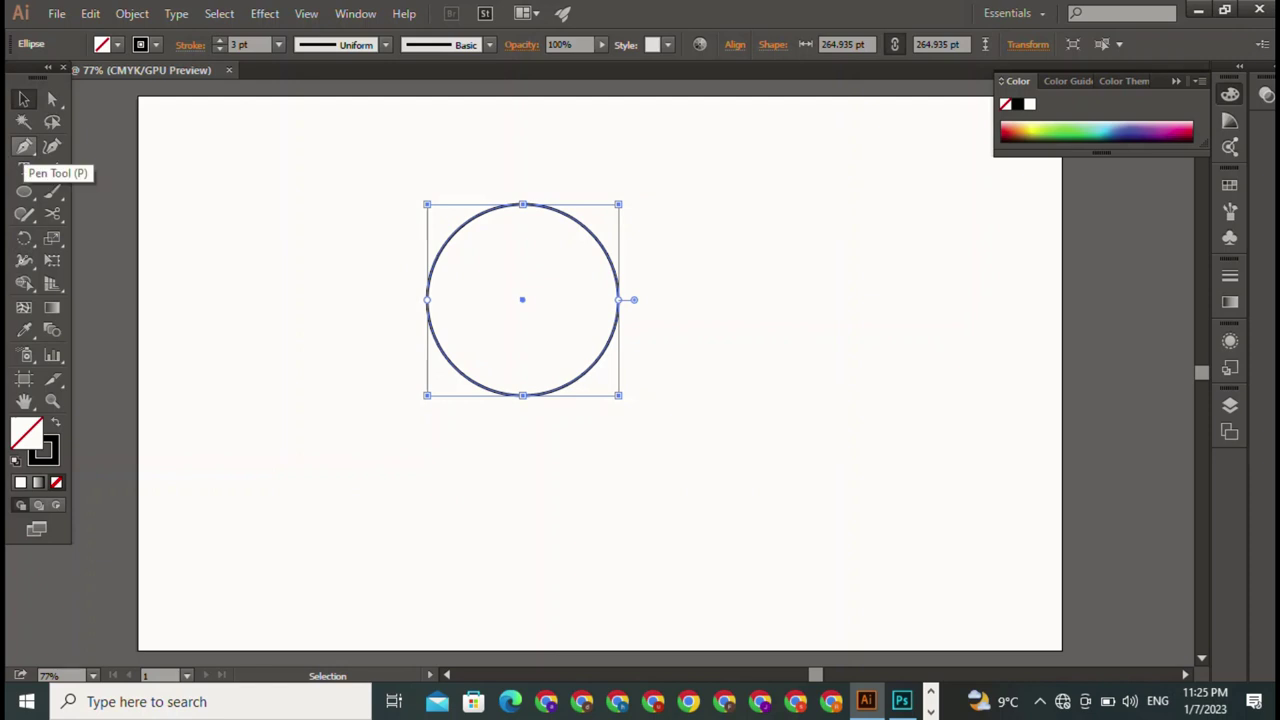
left_click(24, 146)
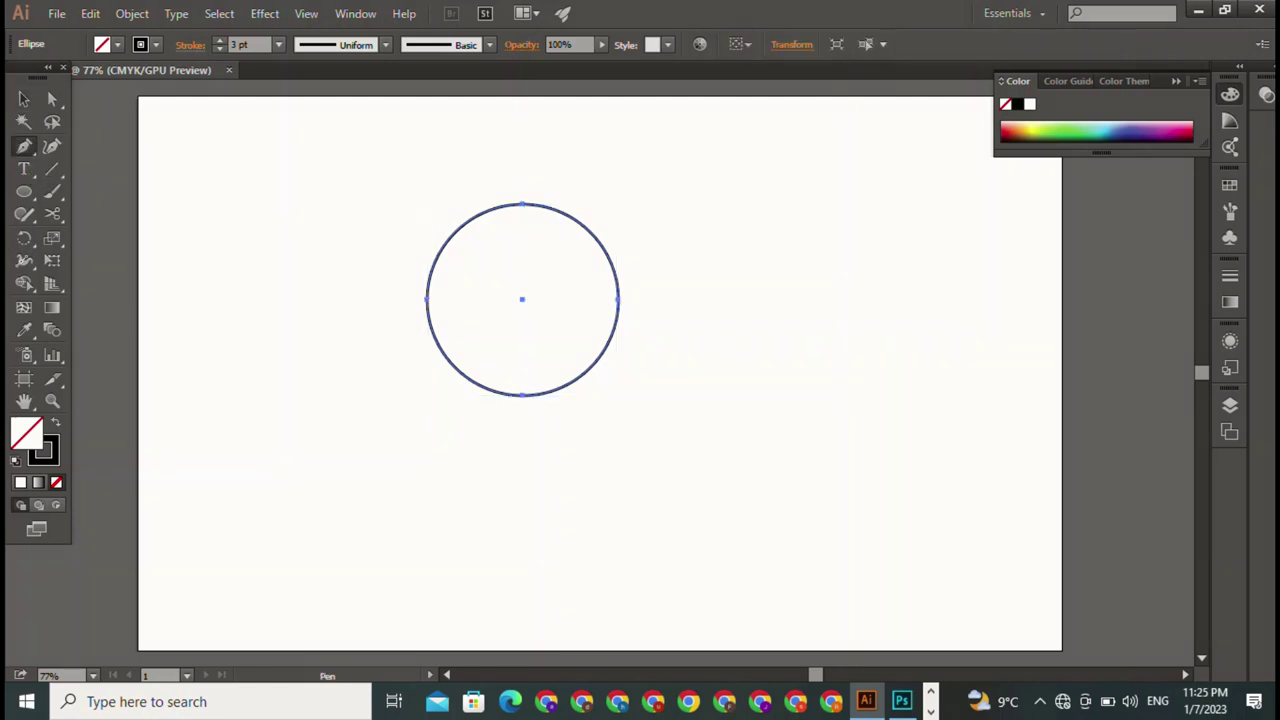
left_click(520, 160)
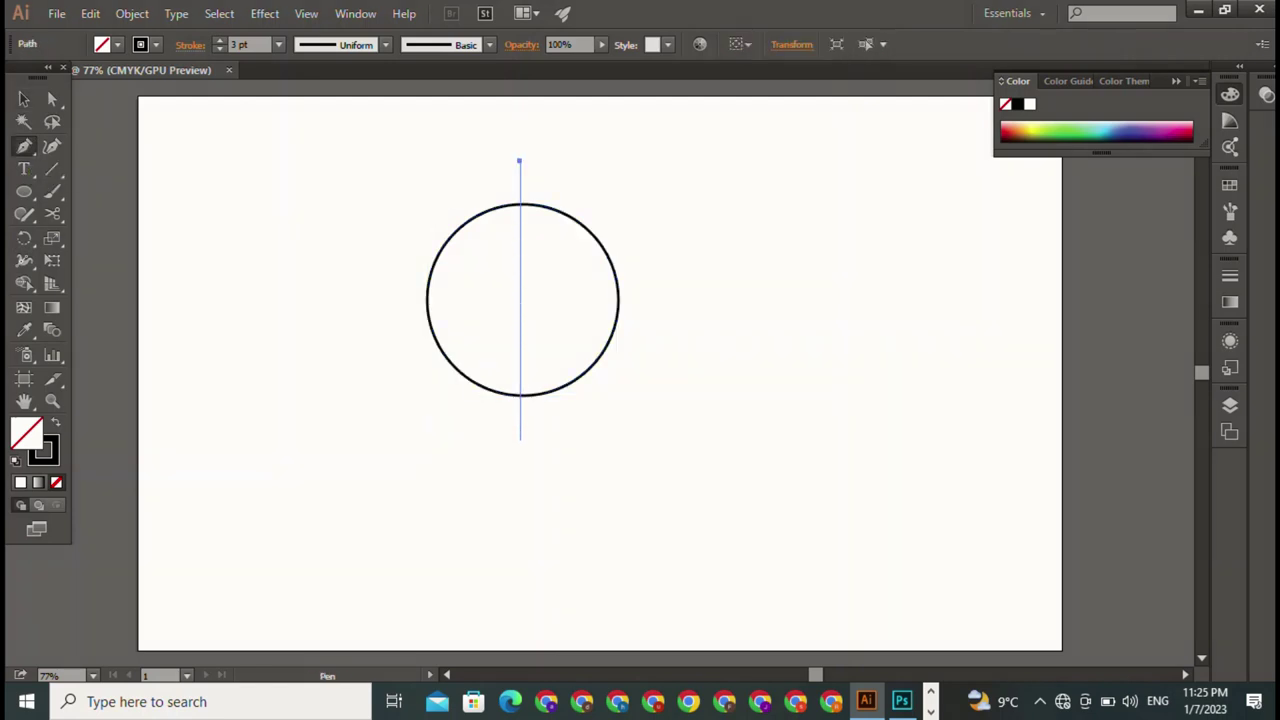
left_click(520, 440)
left_click(519, 160)
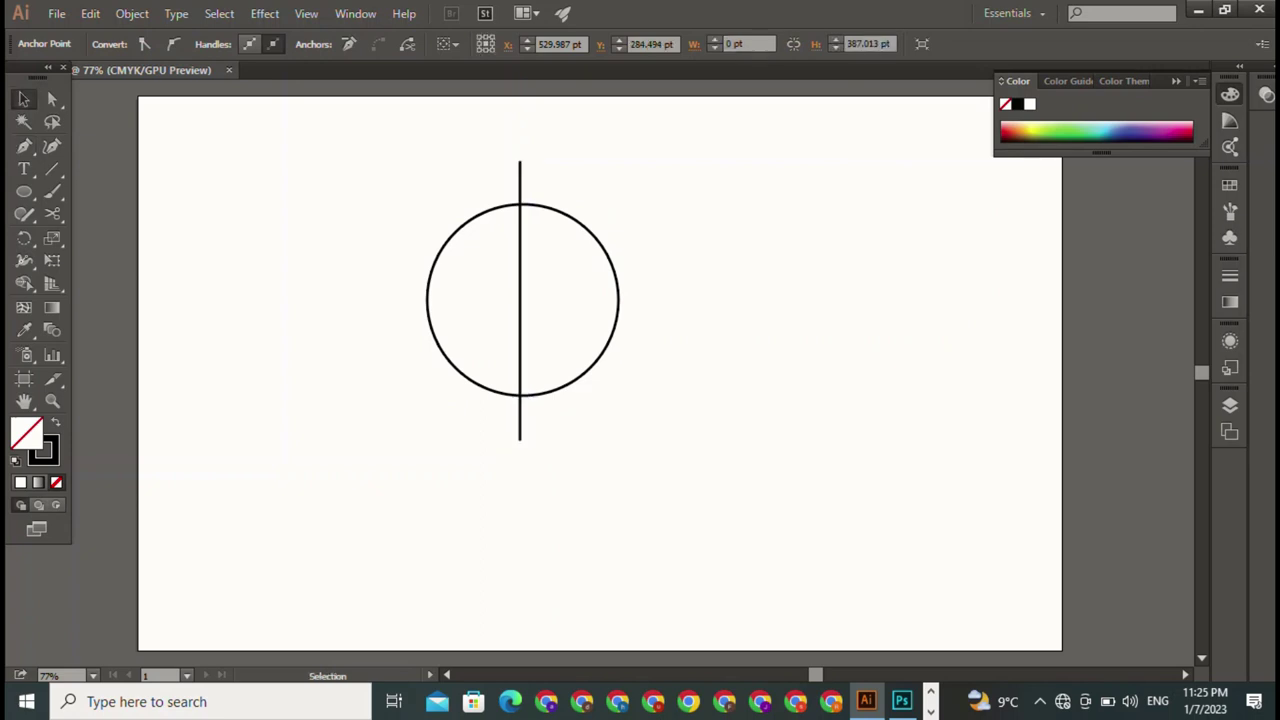
key("v")
left_click_drag(358, 192, 652, 382)
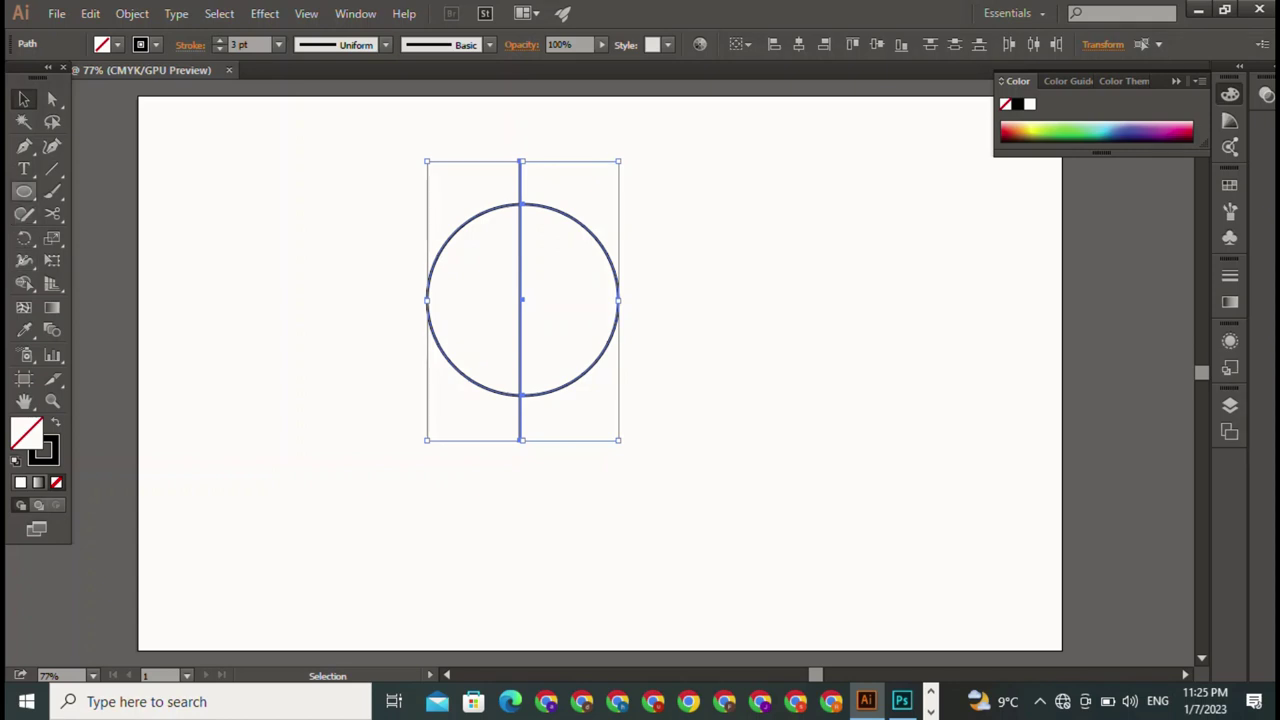
Use Shape Builder to delete the circle's right half and all three line pieces
left_click(24, 283)
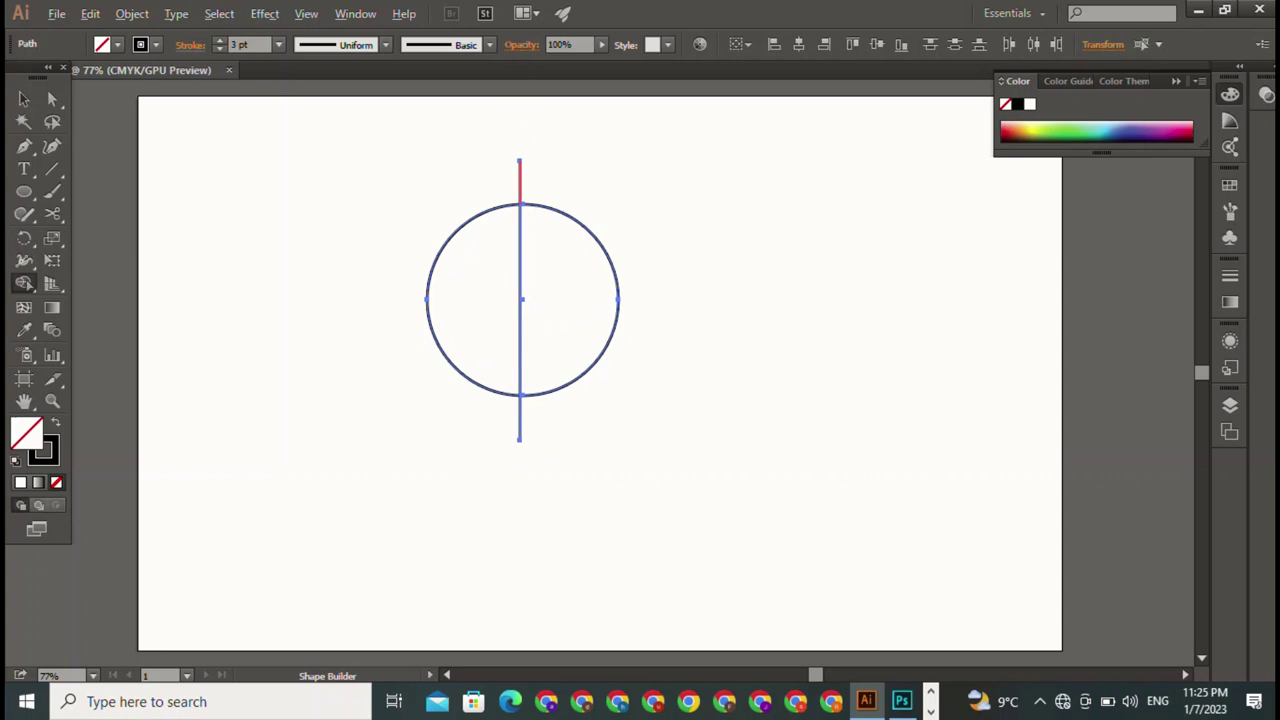
left_click(519, 182, "alt")
left_click(618, 300, "alt")
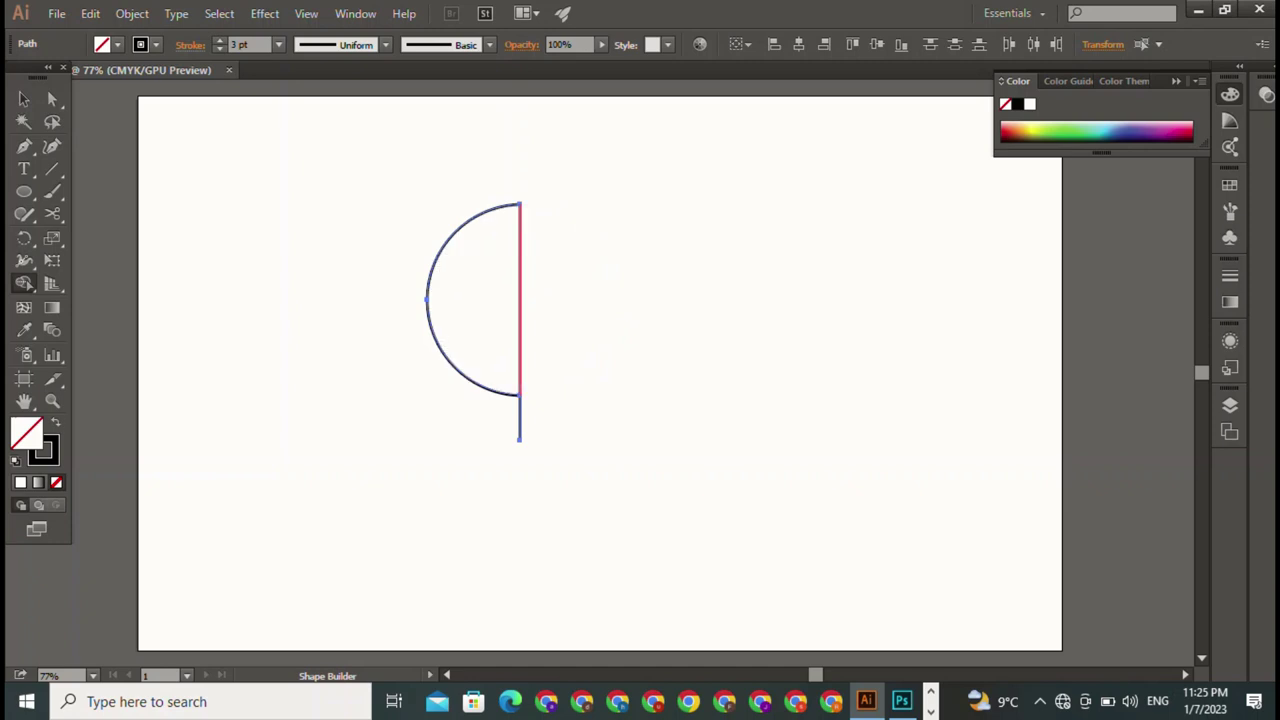
left_click(519, 300, "alt")
left_click(519, 418, "alt")
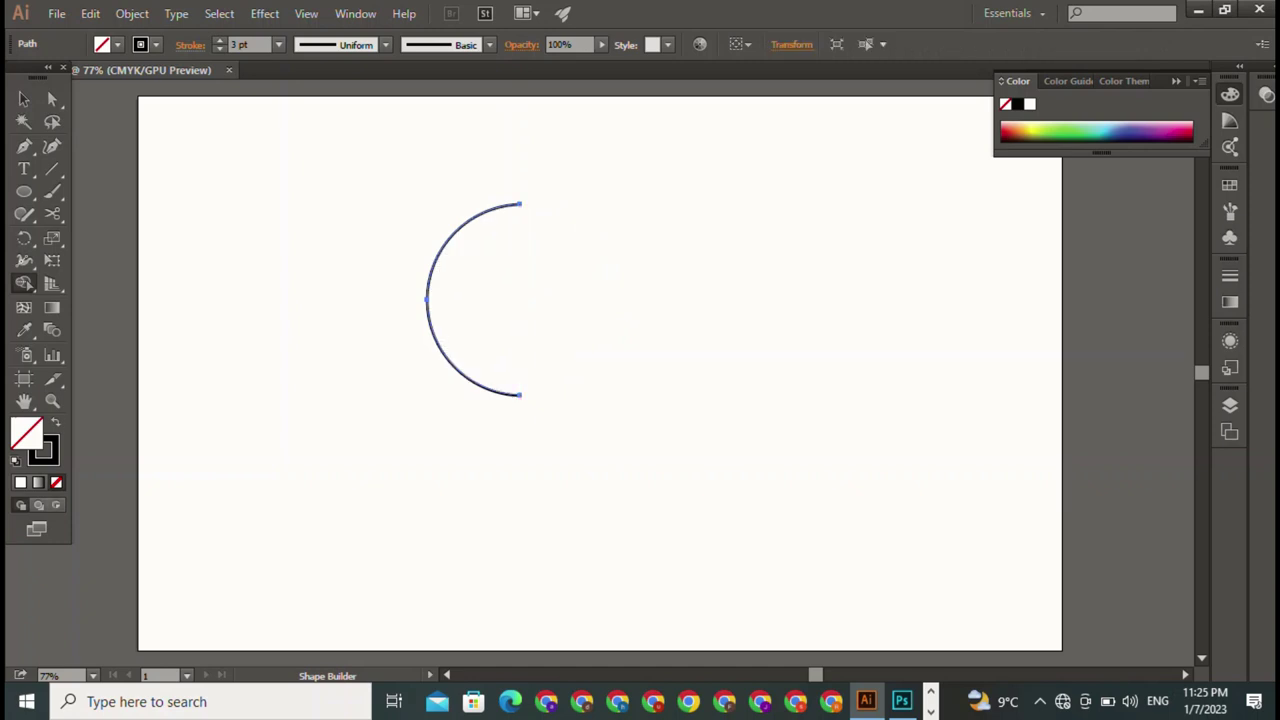
left_click(24, 98)
key("ctrl+shift+a")
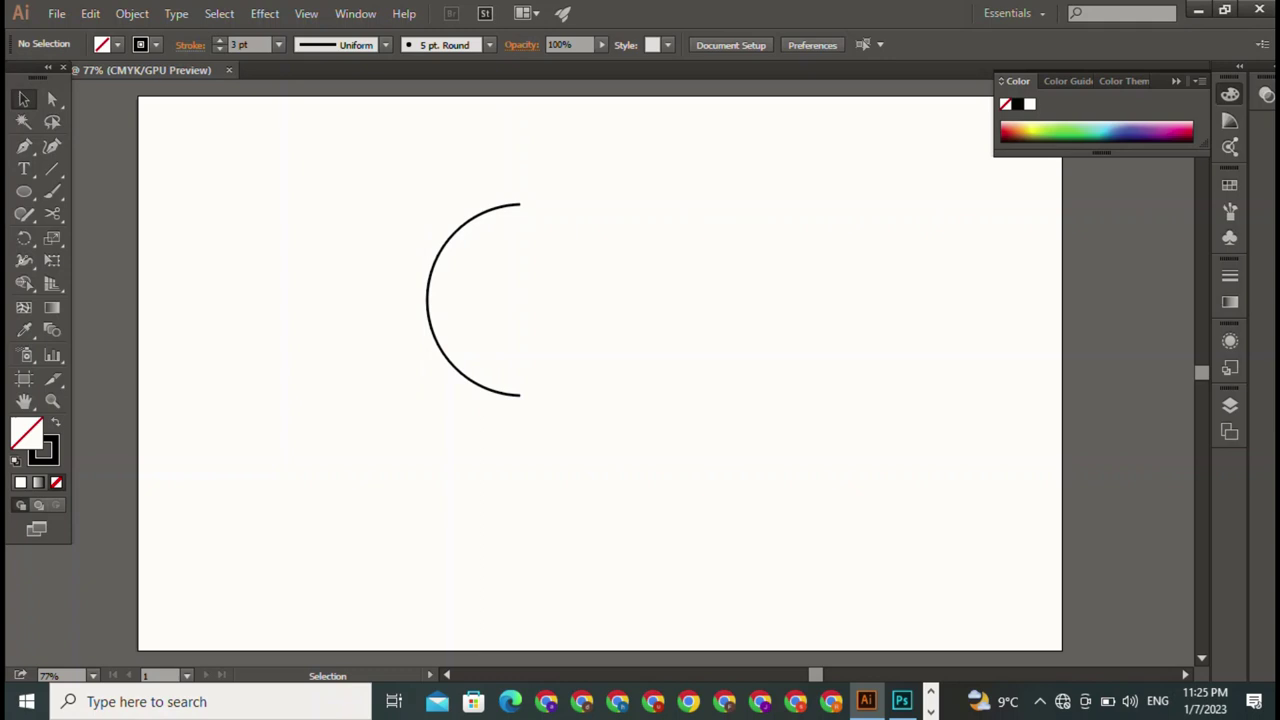
Copy the arc to the right, make a vertically reflected copy, and move it further right
key("ctrl+a")
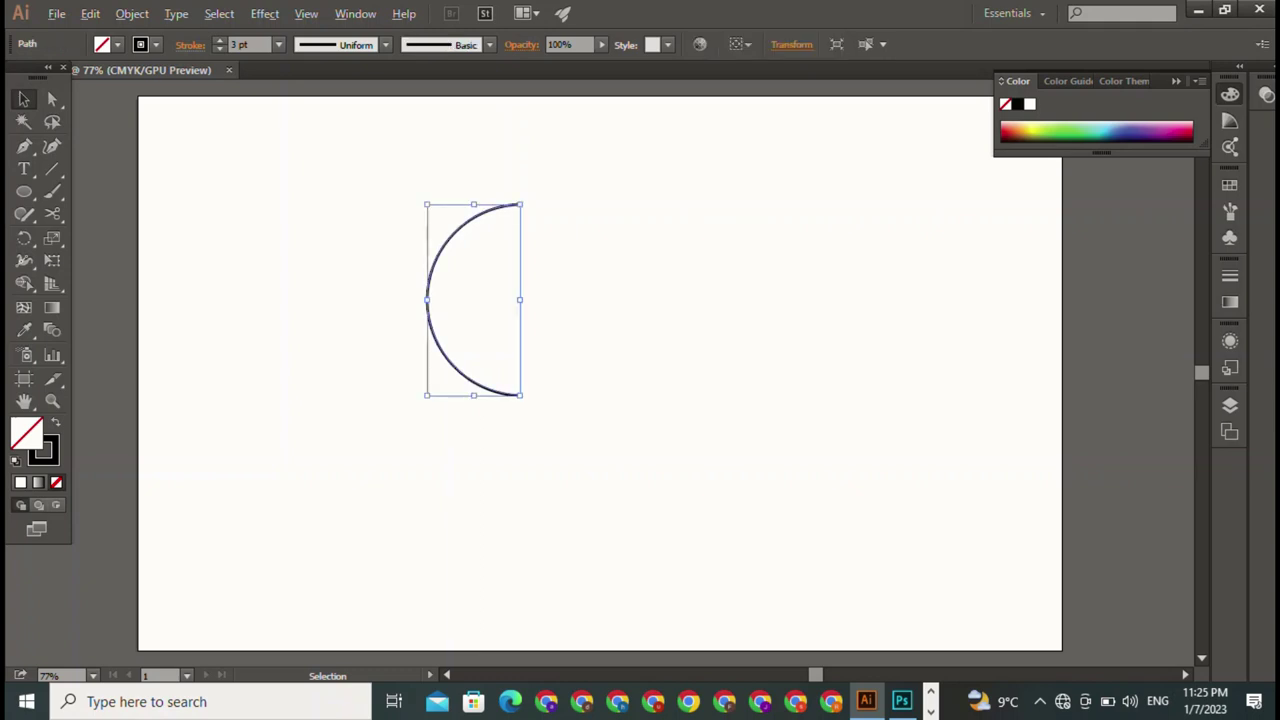
left_click_drag(427, 300, 555, 308)
right_click(573, 260)
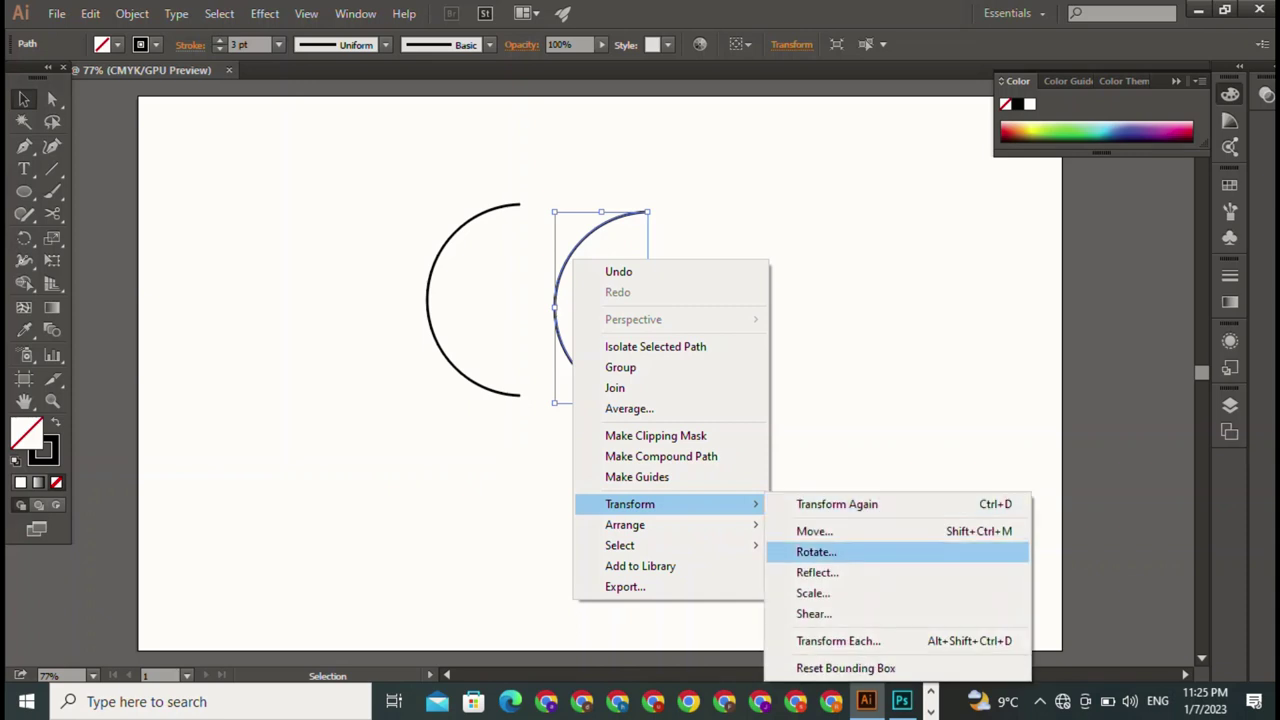
left_click(815, 572)
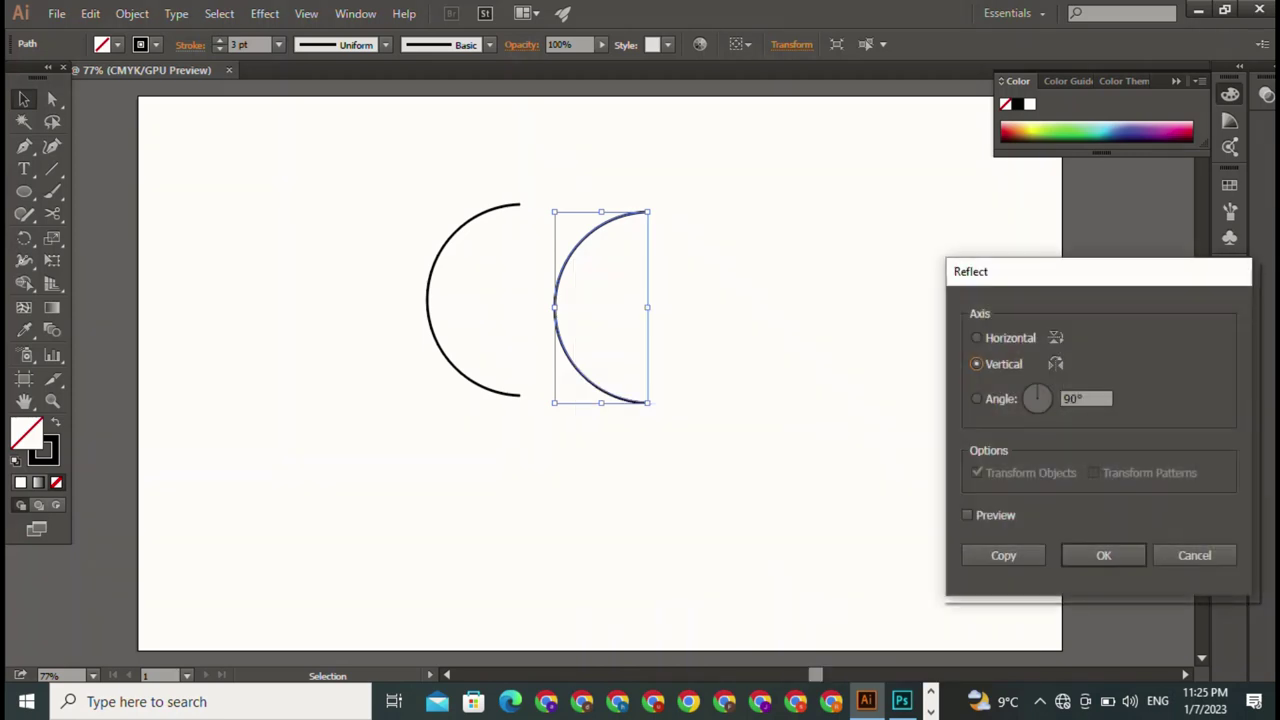
left_click(967, 515)
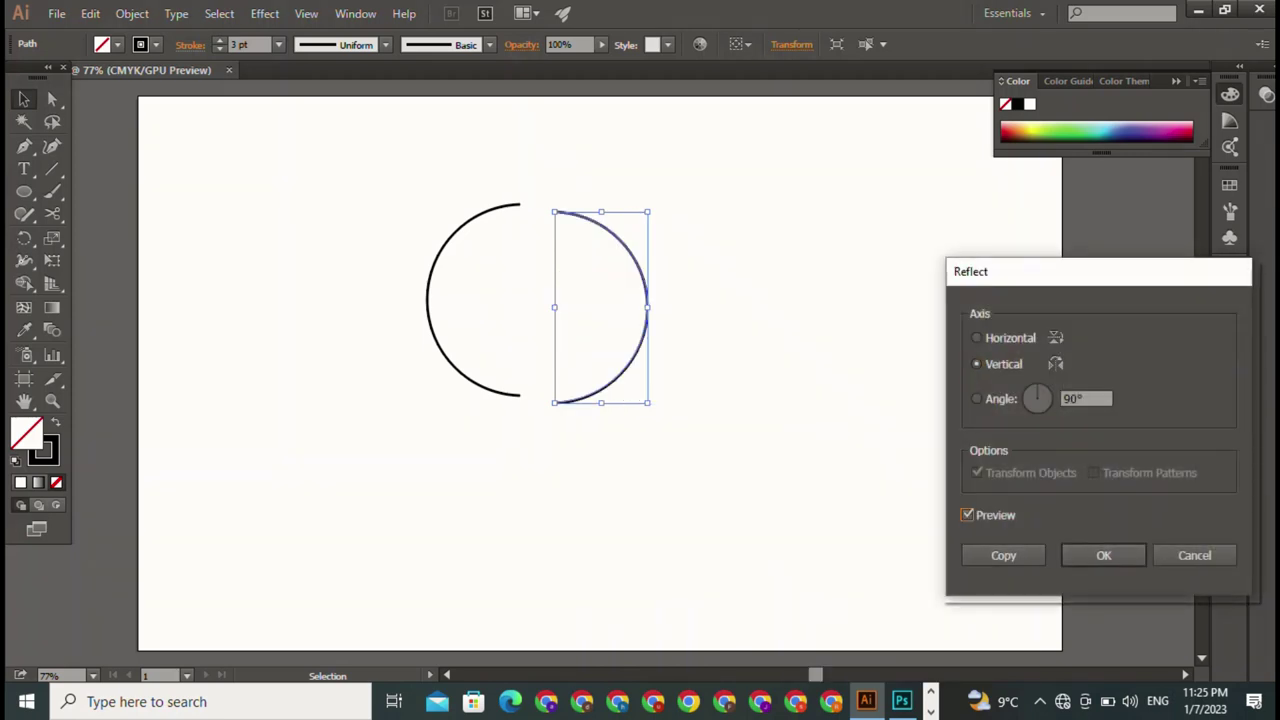
left_click(1003, 555)
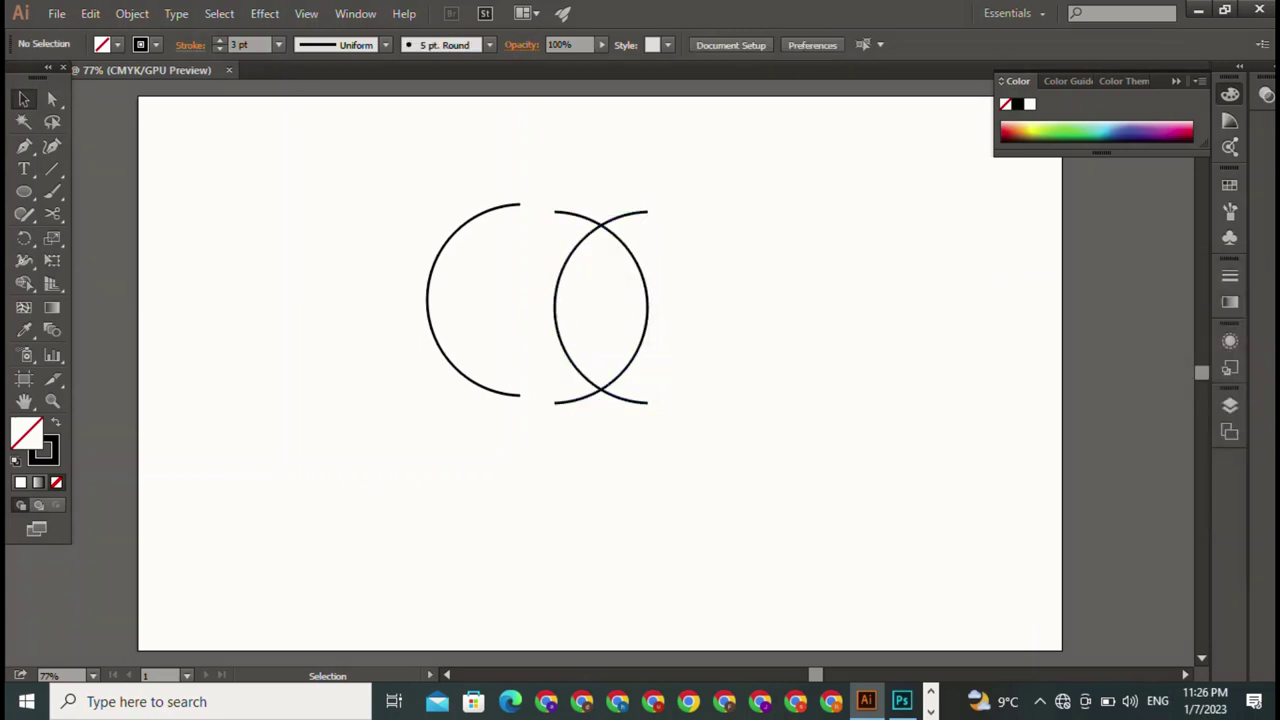
left_click_drag(647, 300, 816, 300)
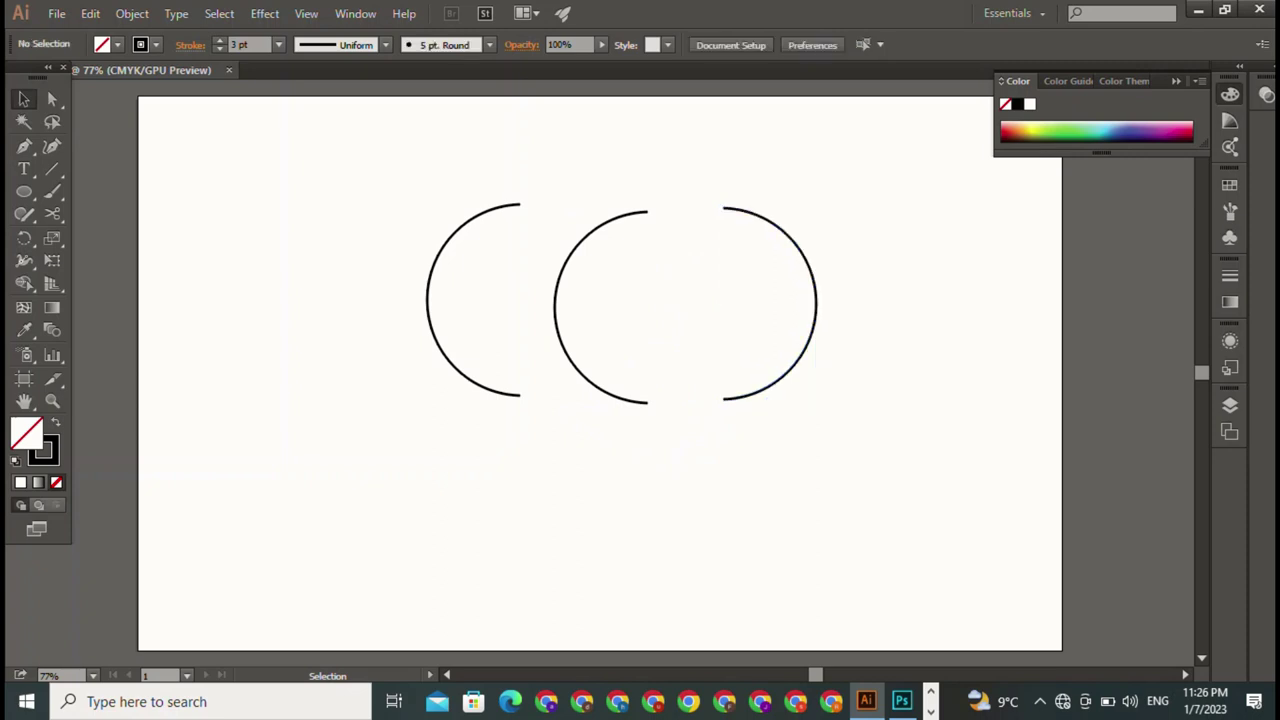
Delete the middle arc, then try resizing and moving the left arc before undoing it
double_click(556, 307)
key("Delete")
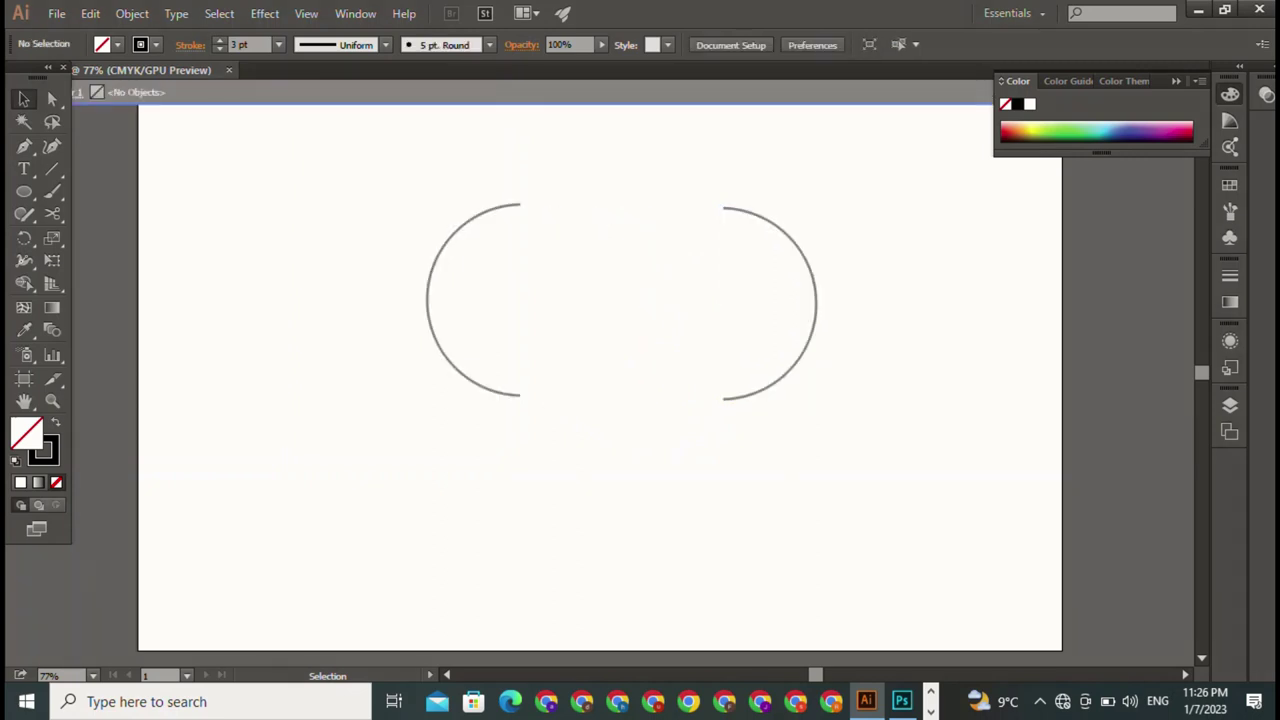
key("Escape")
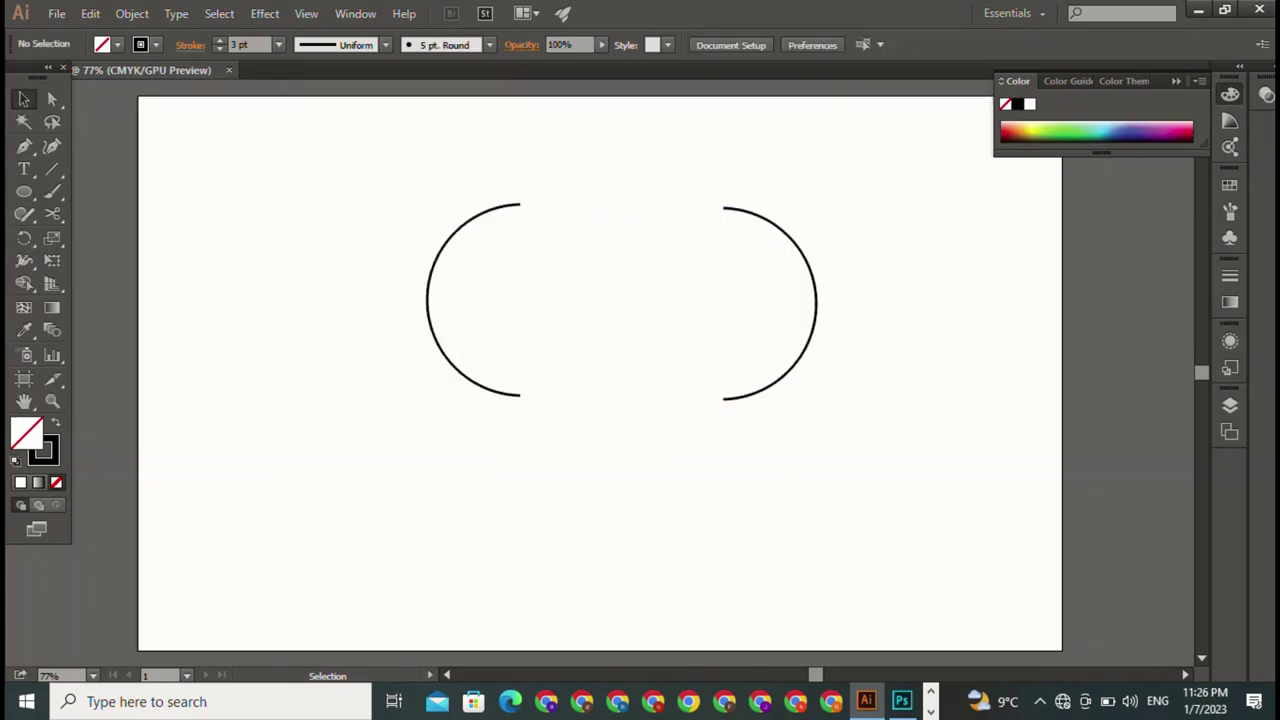
left_click(428, 300)
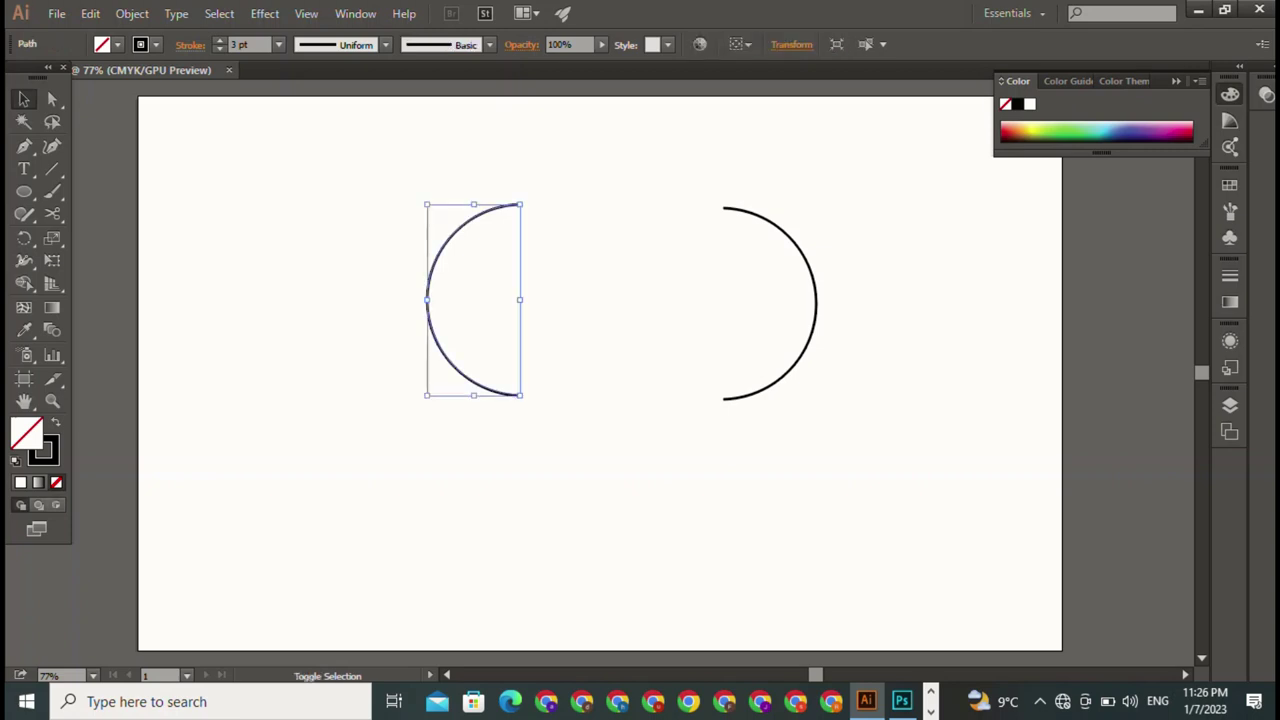
left_click_drag(520, 204, 491, 265)
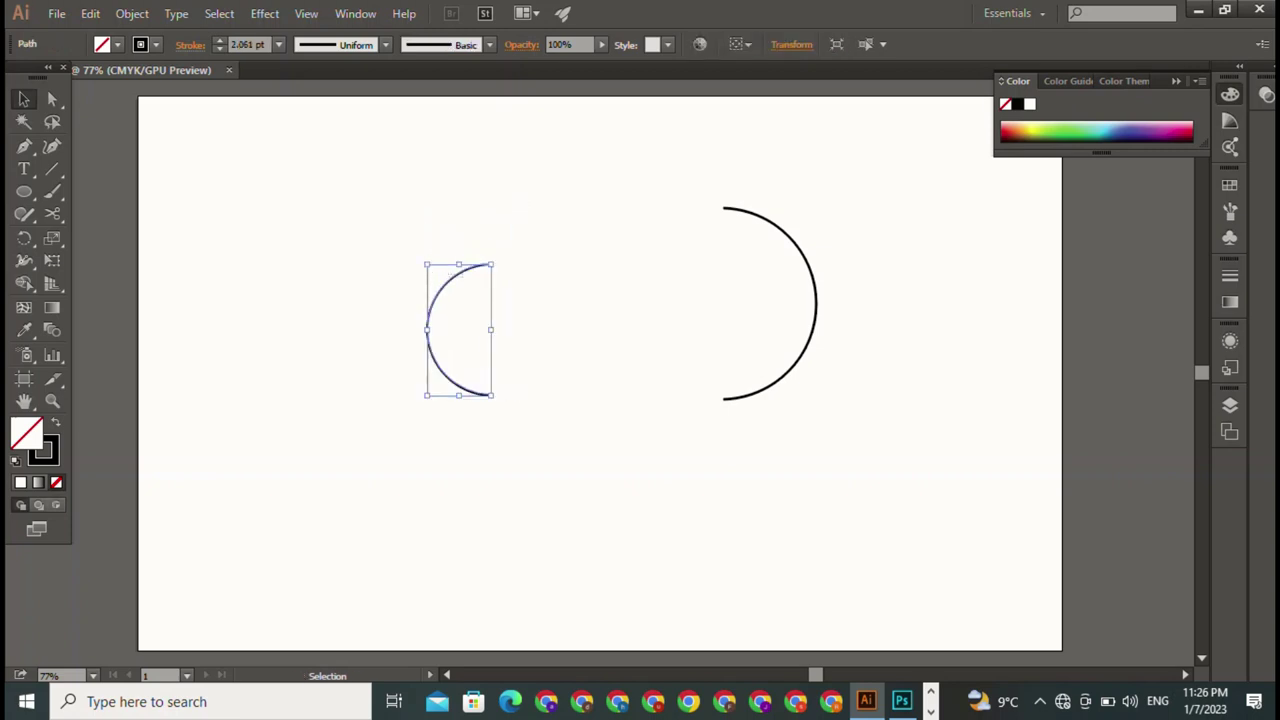
left_click_drag(440, 285, 384, 248)
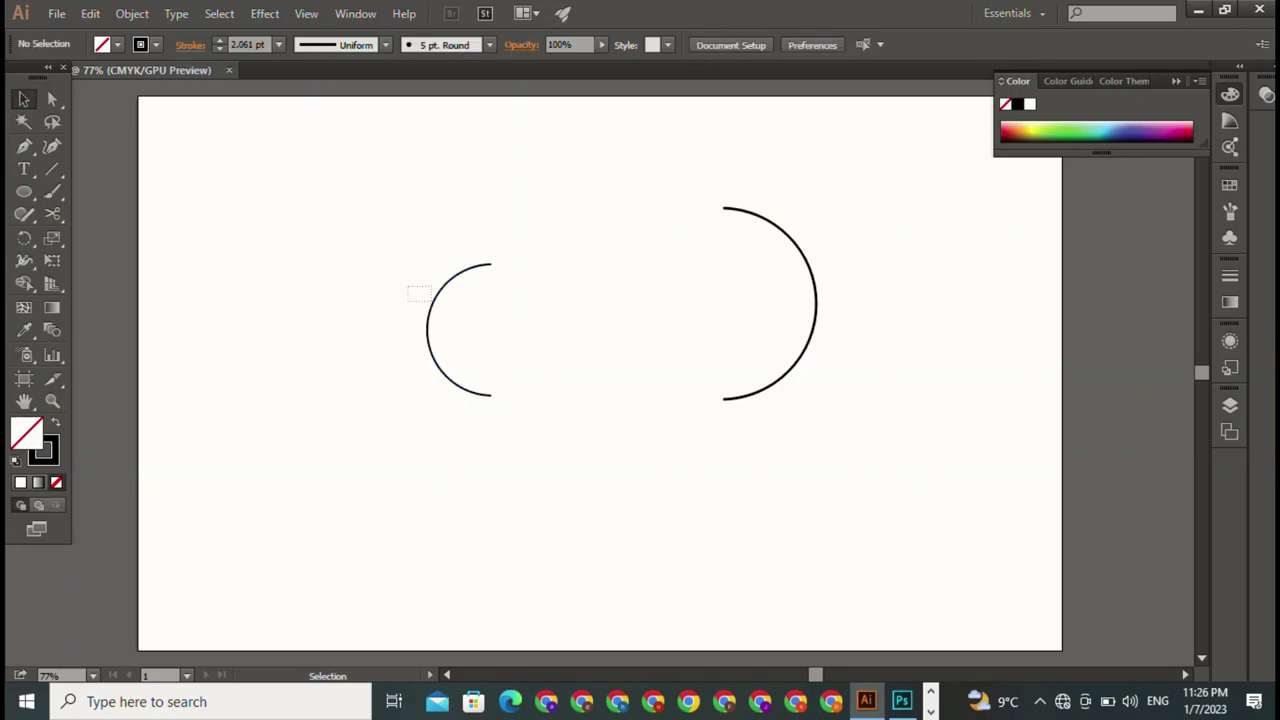
left_click(430, 300)
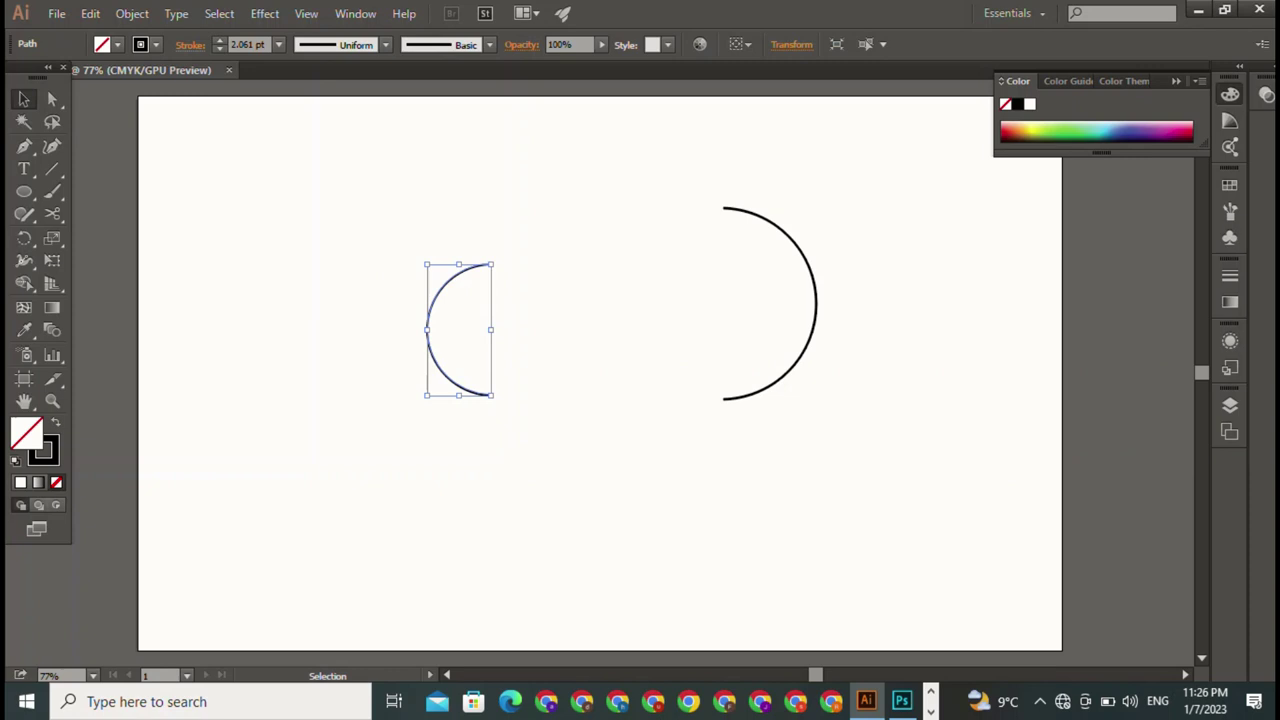
left_click_drag(428, 320, 352, 283)
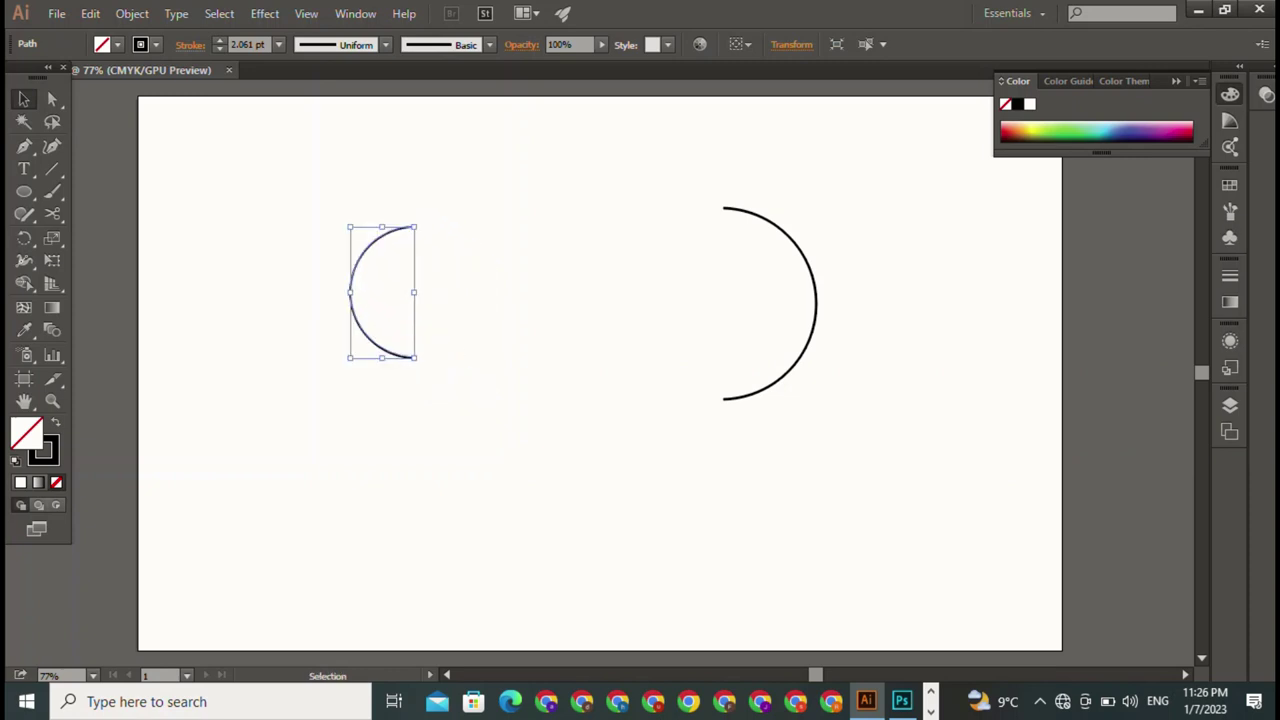
key("ctrl+z")
key("ctrl+z")
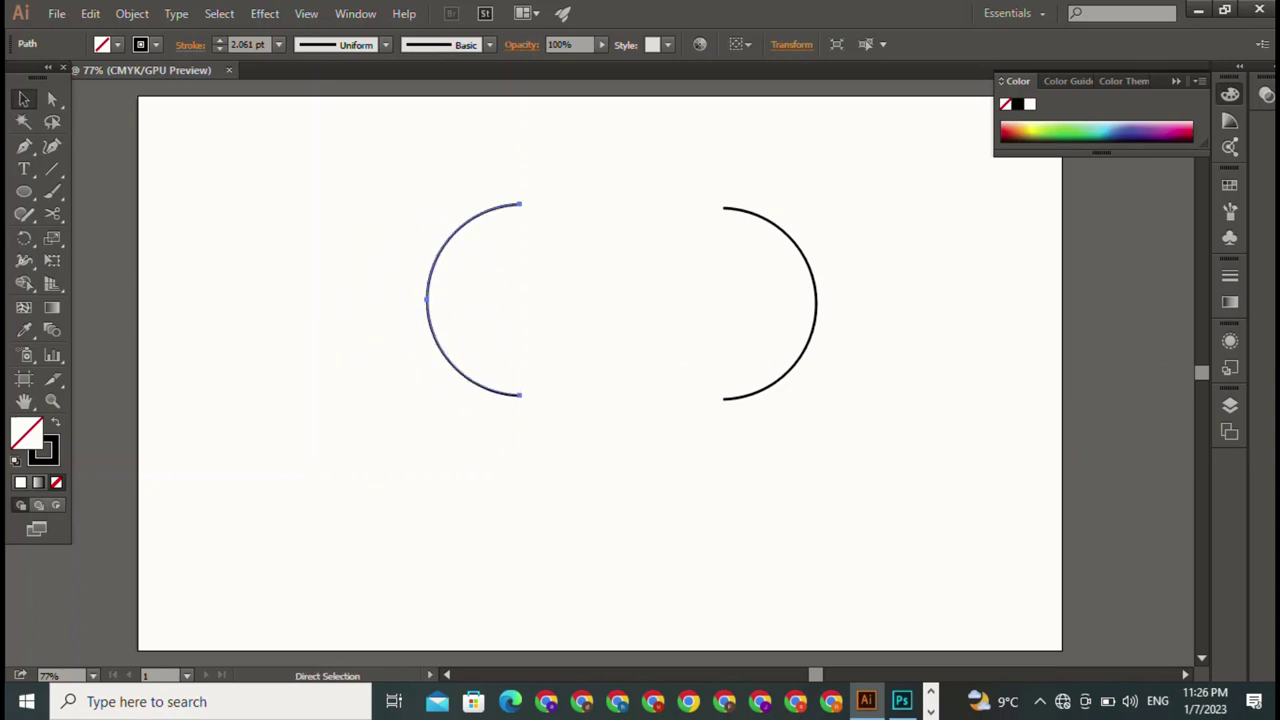
Scale both arcs down into a smaller capsule and move the right arc further right
left_click_drag(463, 183, 751, 303)
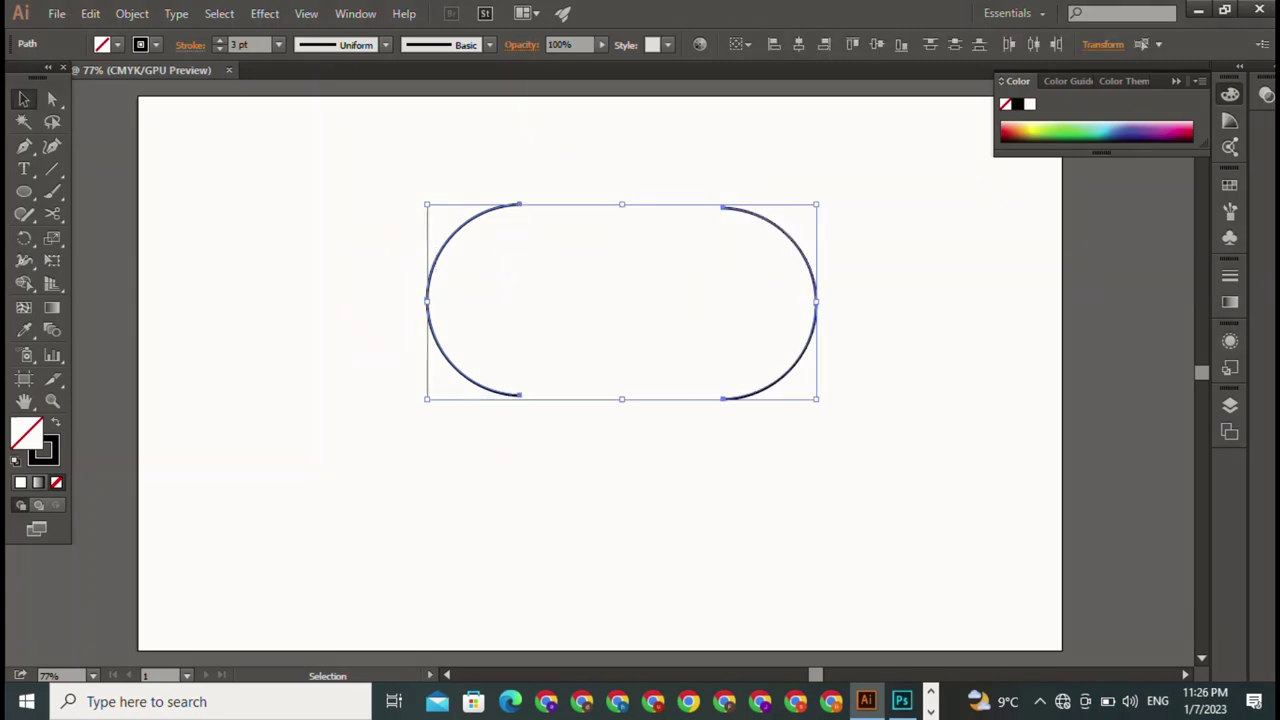
left_click_drag(817, 204, 630, 298)
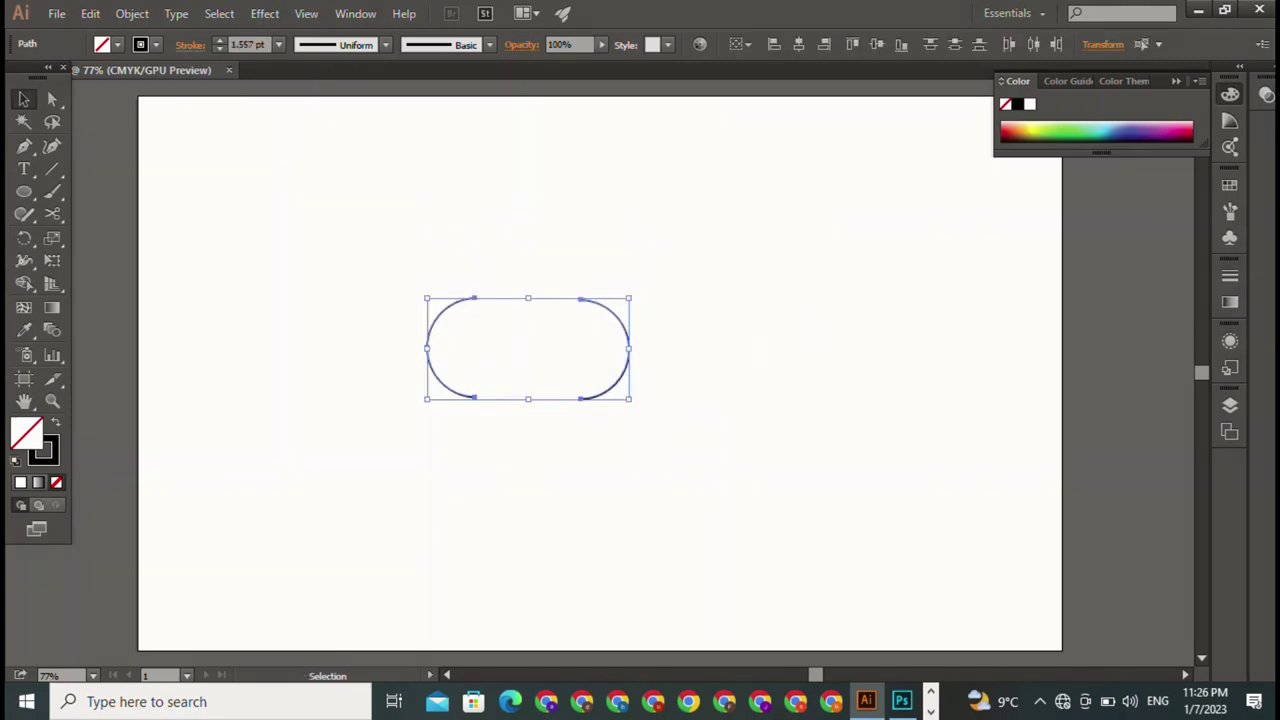
key("ctrl+shift+a")
left_click_drag(629, 349, 841, 349)
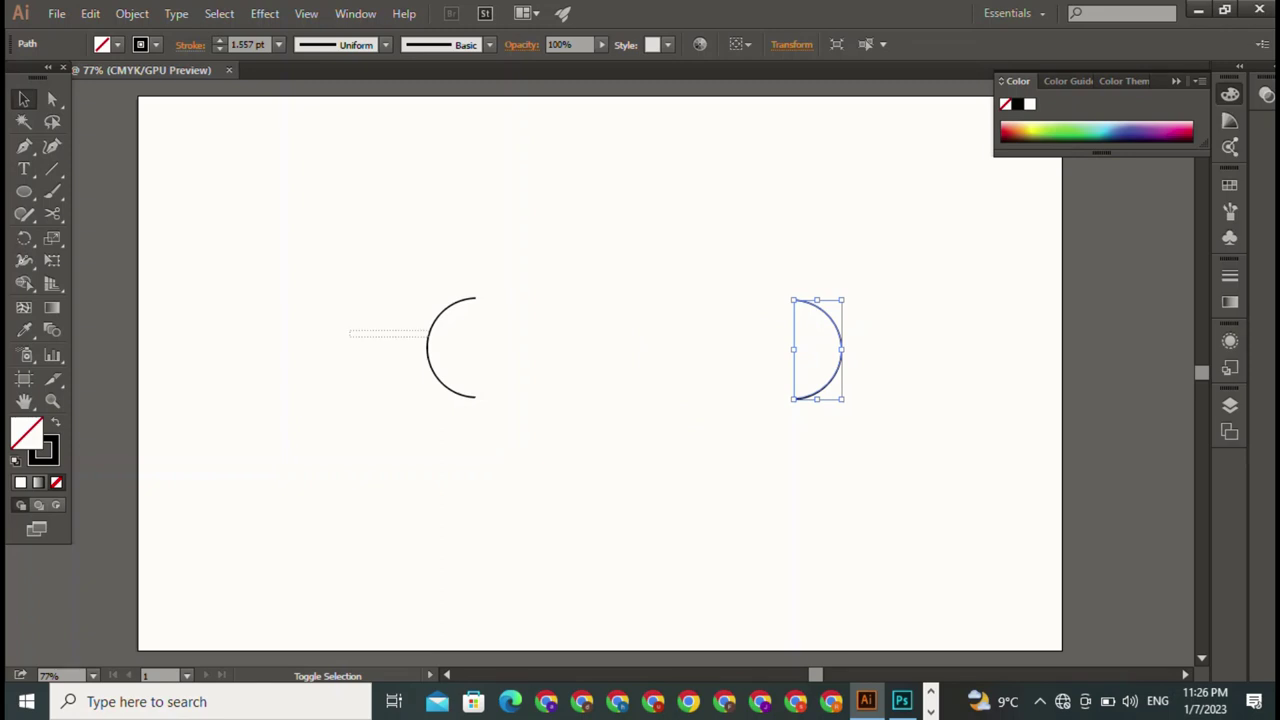
key("ctrl+a")
key("ctrl+shift+a")
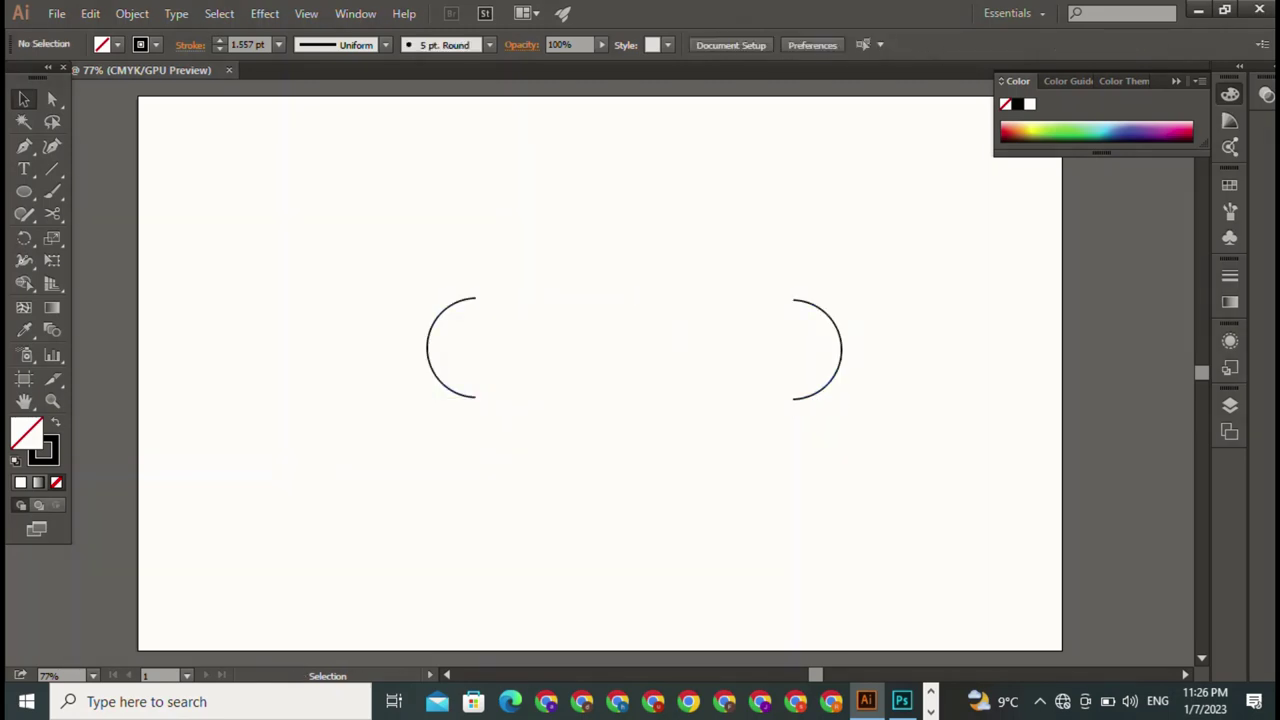
key("t")
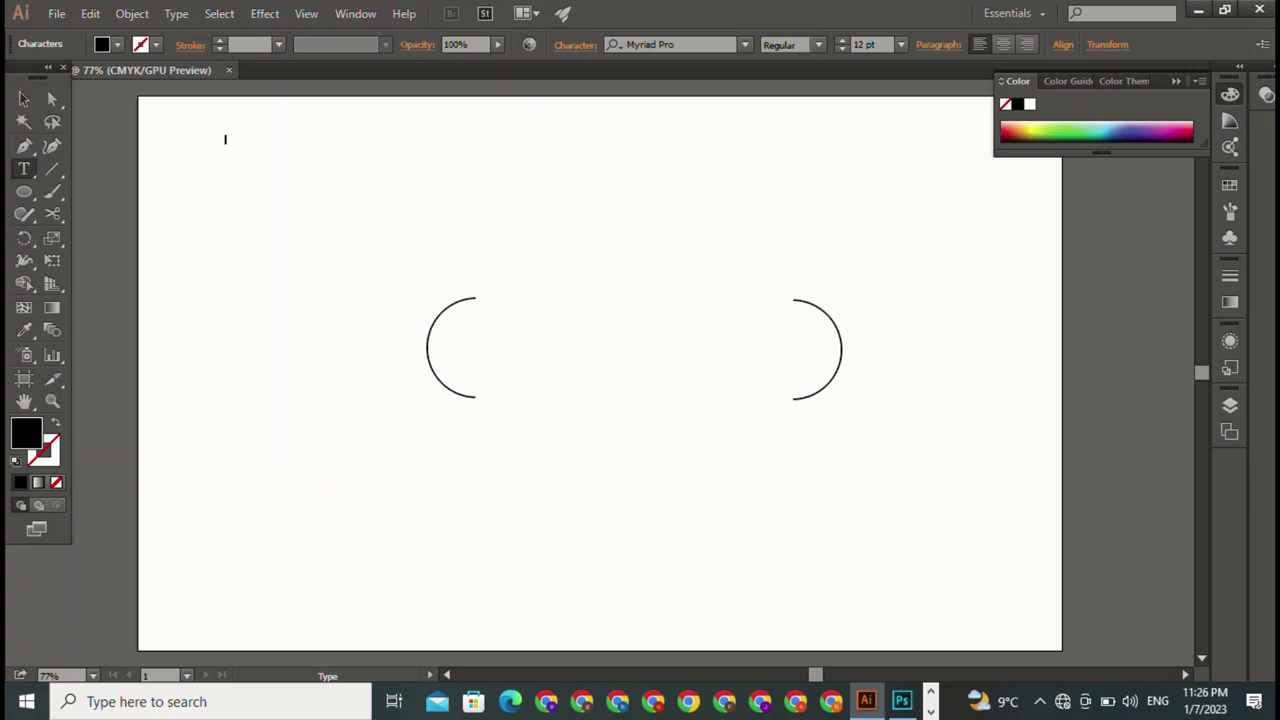
Type DANI and scale it up to a large size
type("DAN")
key("Escape")
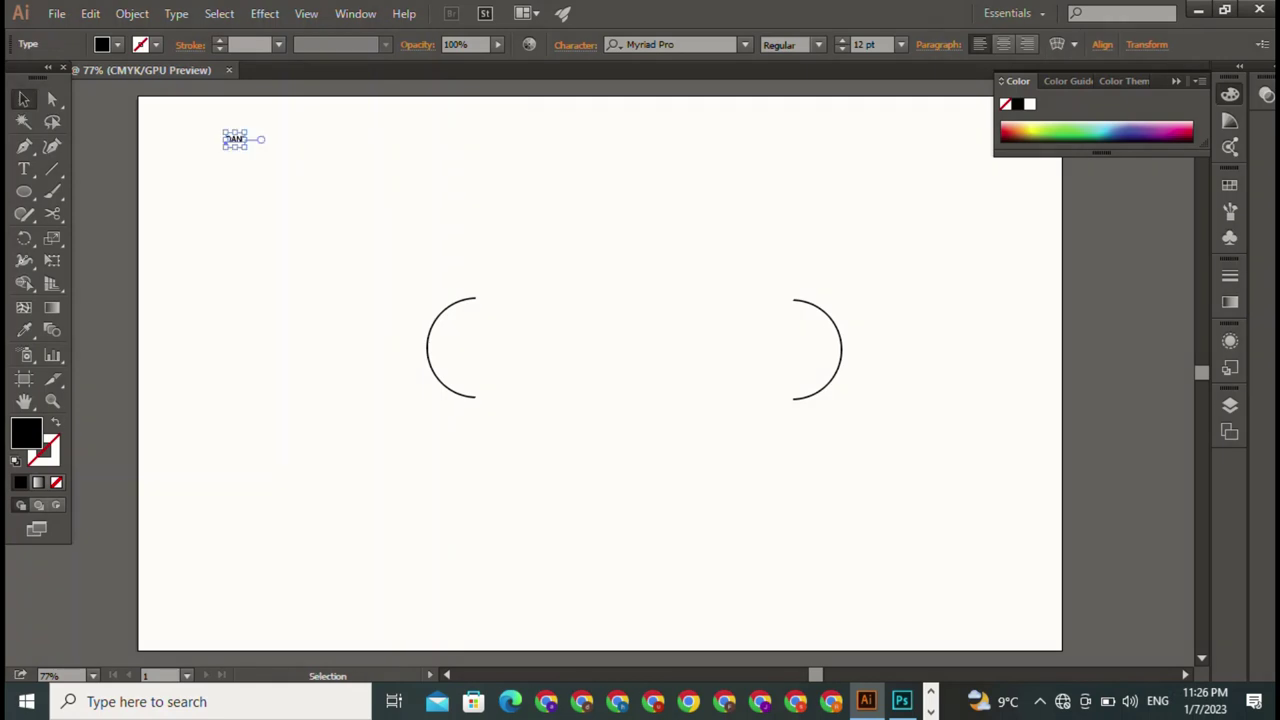
left_click_drag(244, 134, 187, 171)
key("ctrl+z")
left_click_drag(247, 131, 176, 180)
key("ctrl+z")
left_click(234, 139)
mouse_move(244, 145)
left_mouse_down()
mouse_move(350, 232)
mouse_move(385, 235)
left_mouse_up()
Change DANI's font, trying Matura MT Script Capitals, then settling on Magneto Bold
left_click(720, 44)
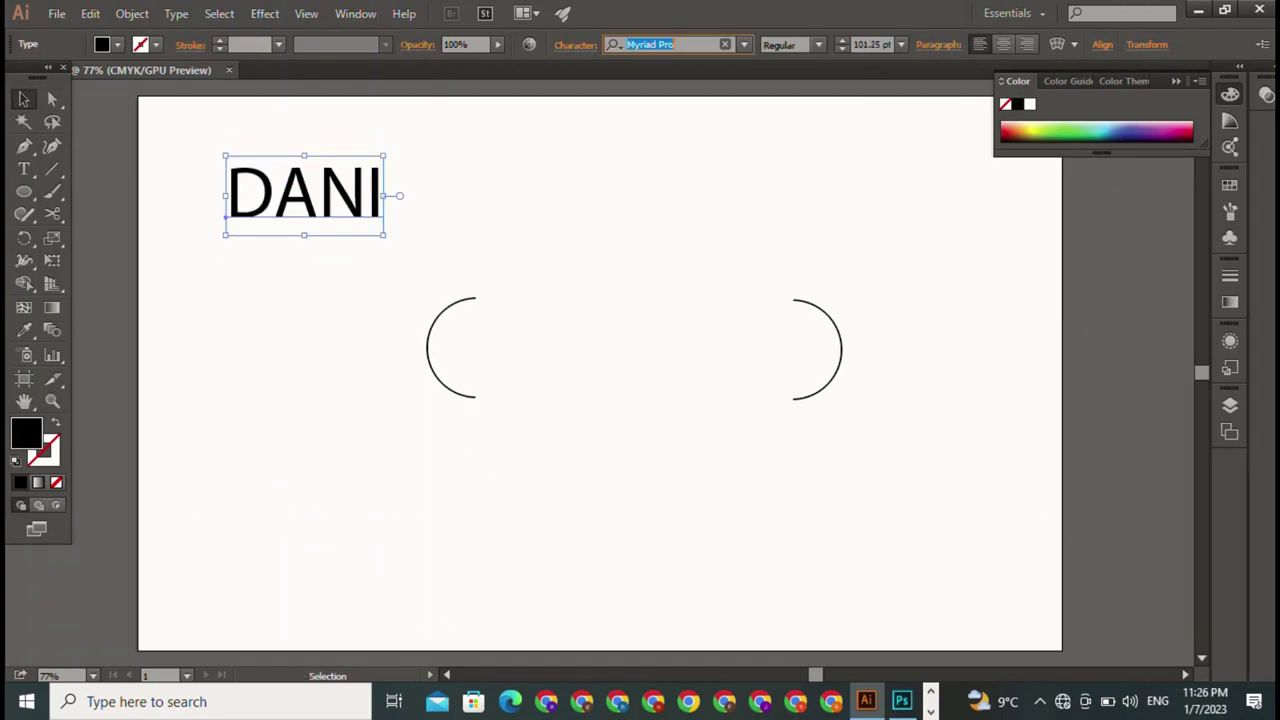
key("BackSpace")
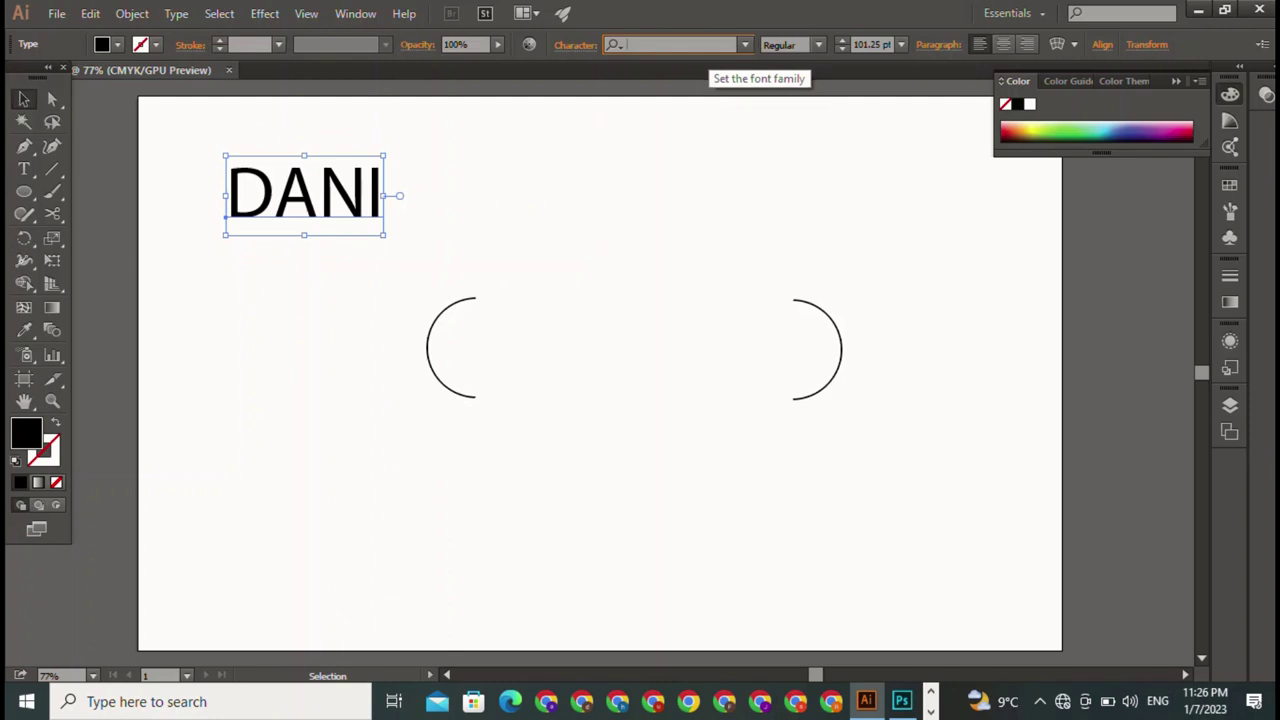
left_click(744, 44)
left_click(685, 217)
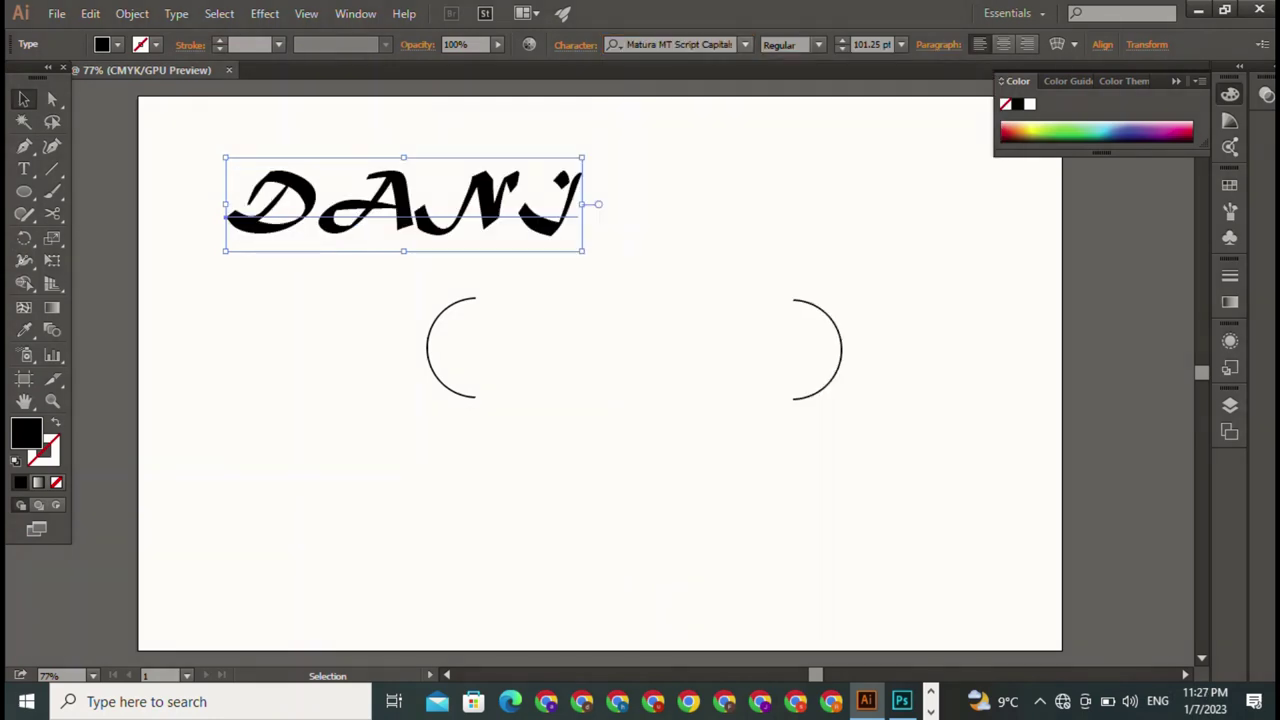
left_click(744, 44)
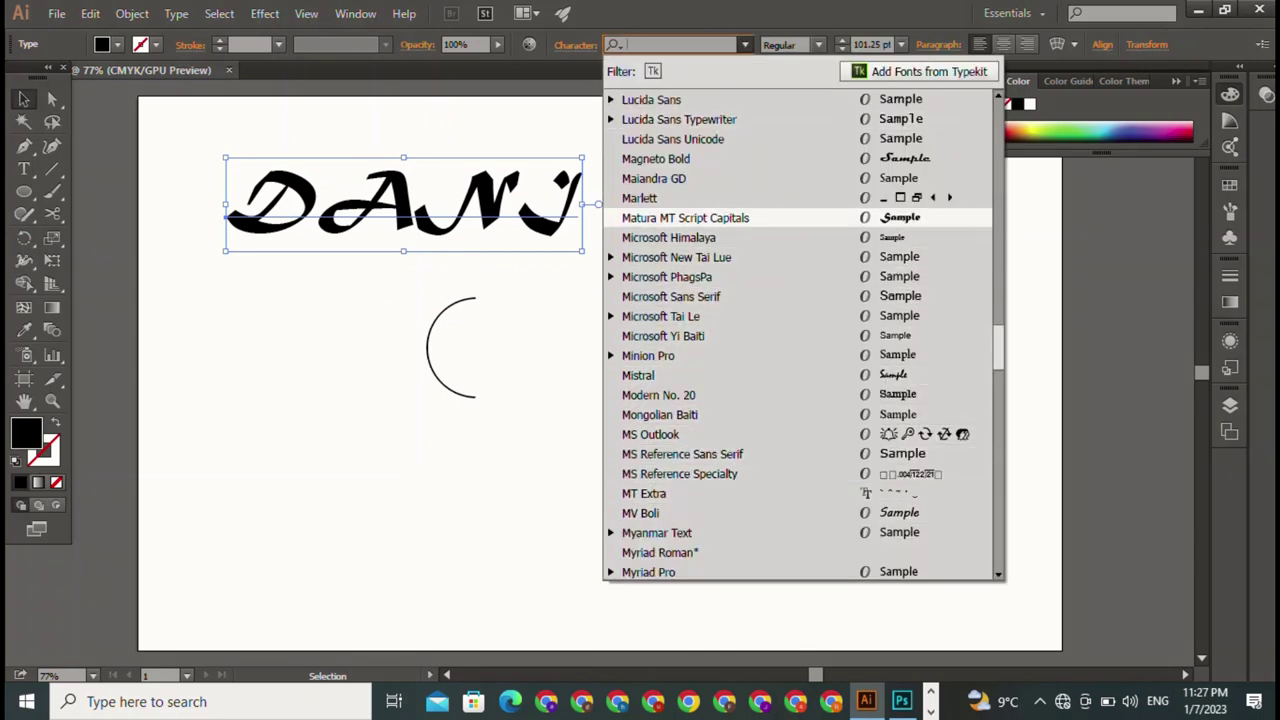
left_click(656, 158)
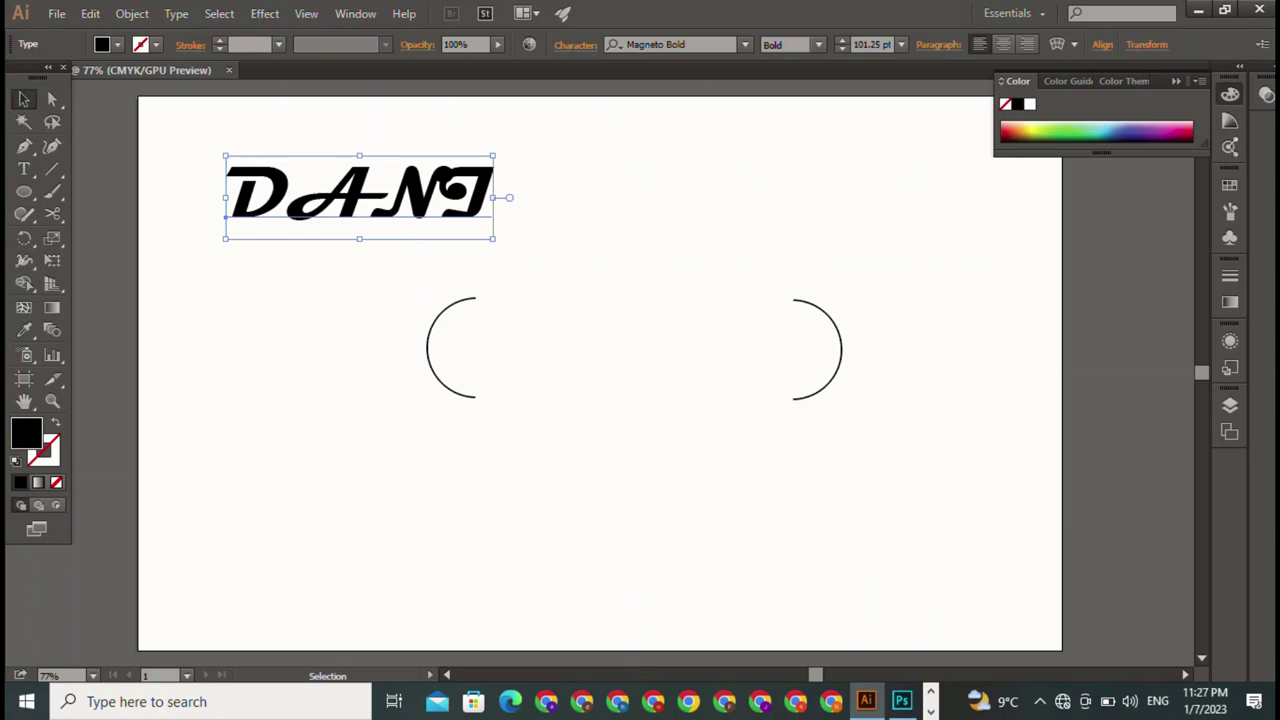
key("ctrl+shift+a")
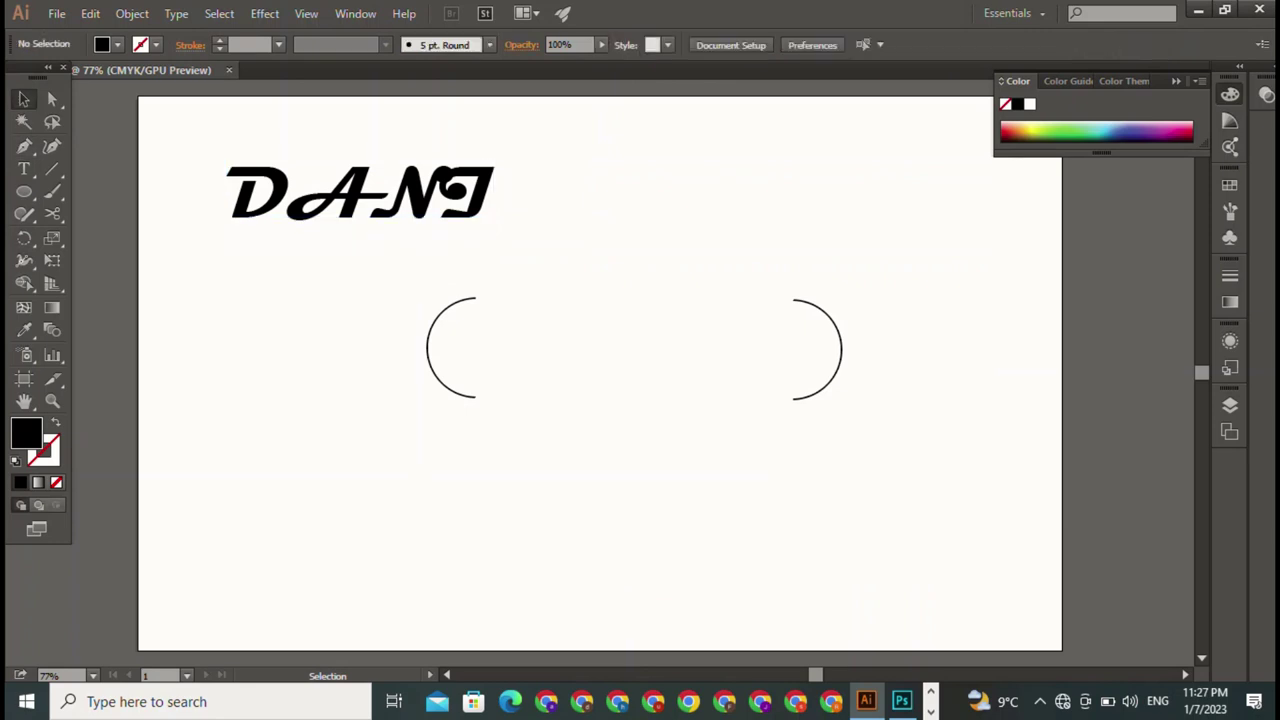
Shrink DANI to about 51 pt
left_click(360, 195)
double_click(360, 195)
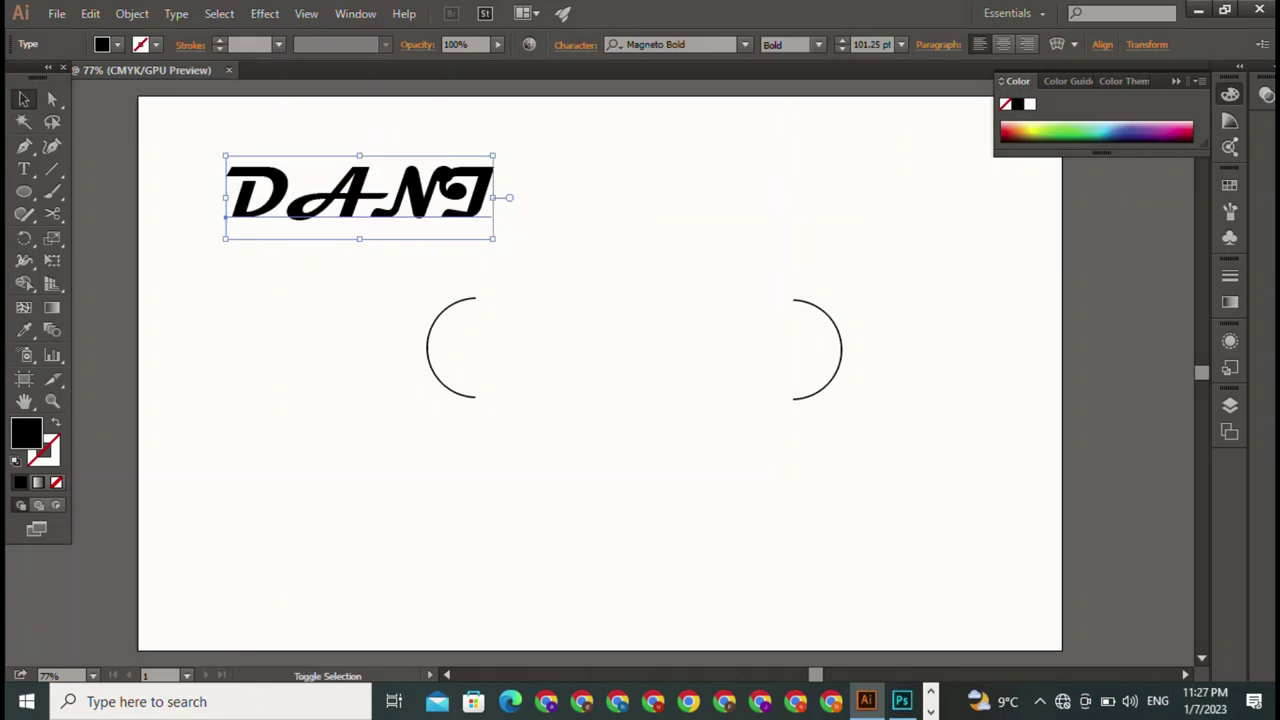
key("ctrl+z")
key("ctrl+shift+a")
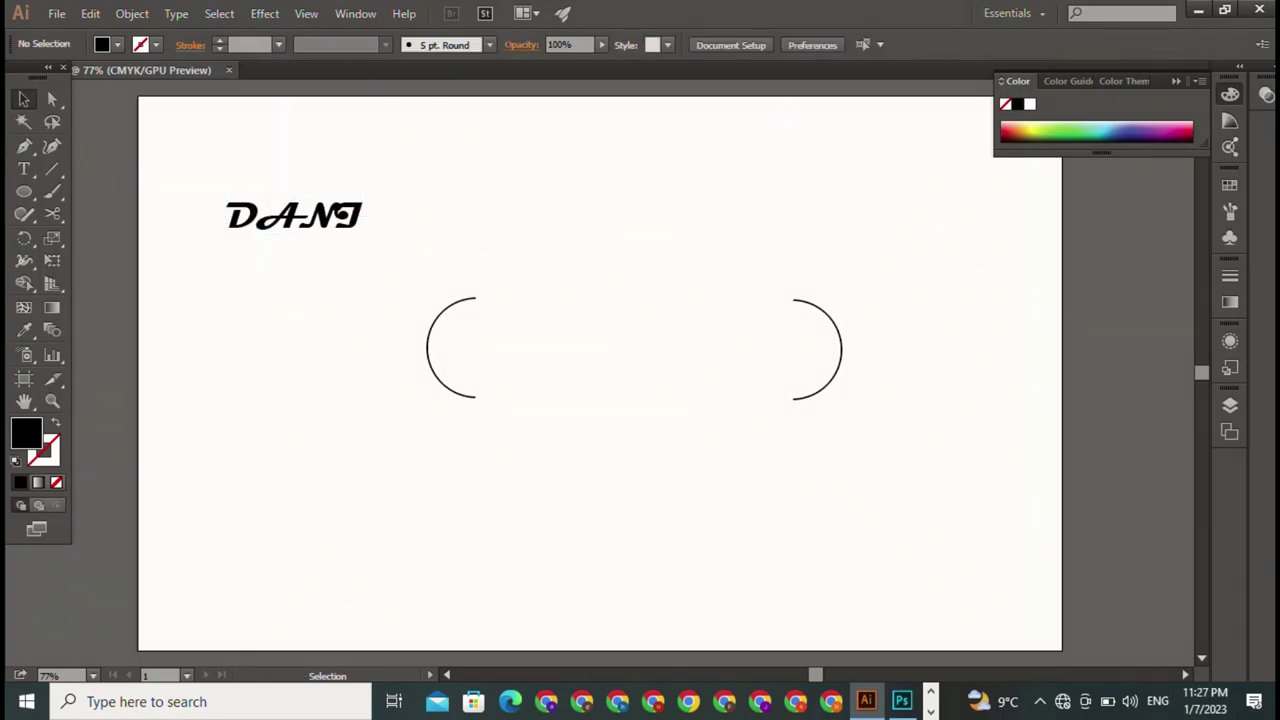
key("t")
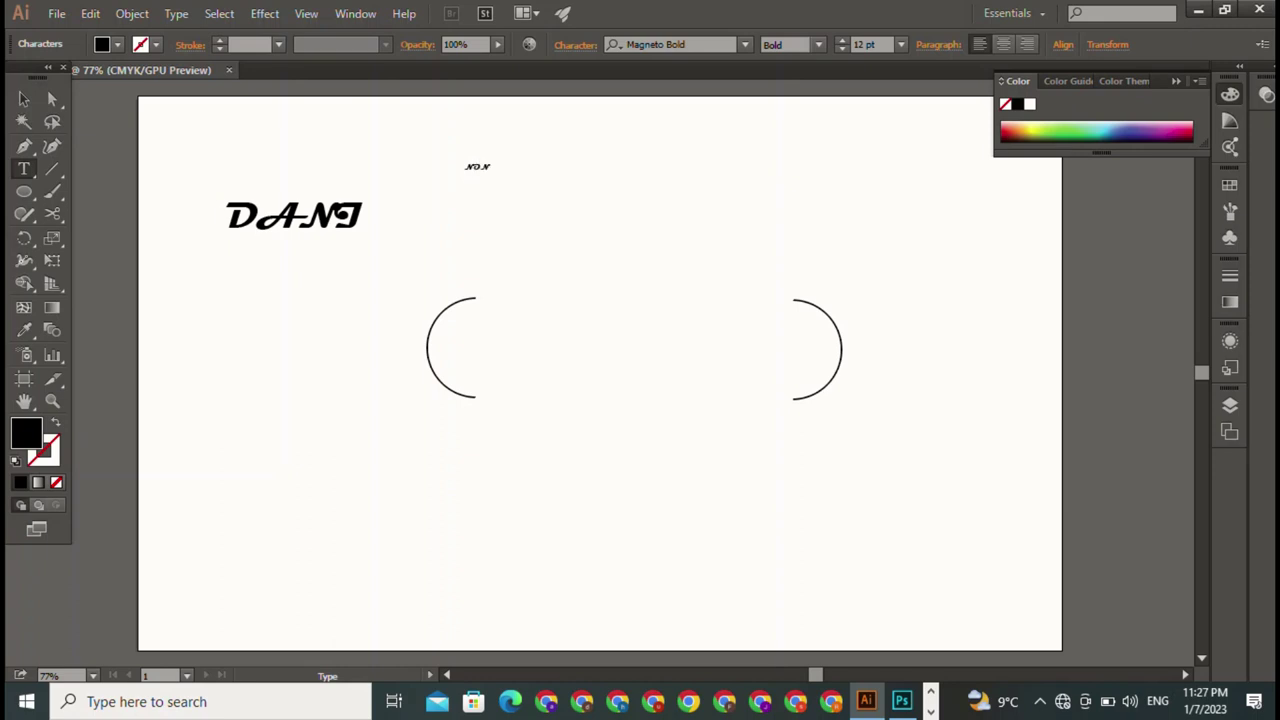
Type the NONSTOP line and set it in Home Christmas Regular by searching 'hom'
type("S")
type("E")
type("NSE")
key("Escape")
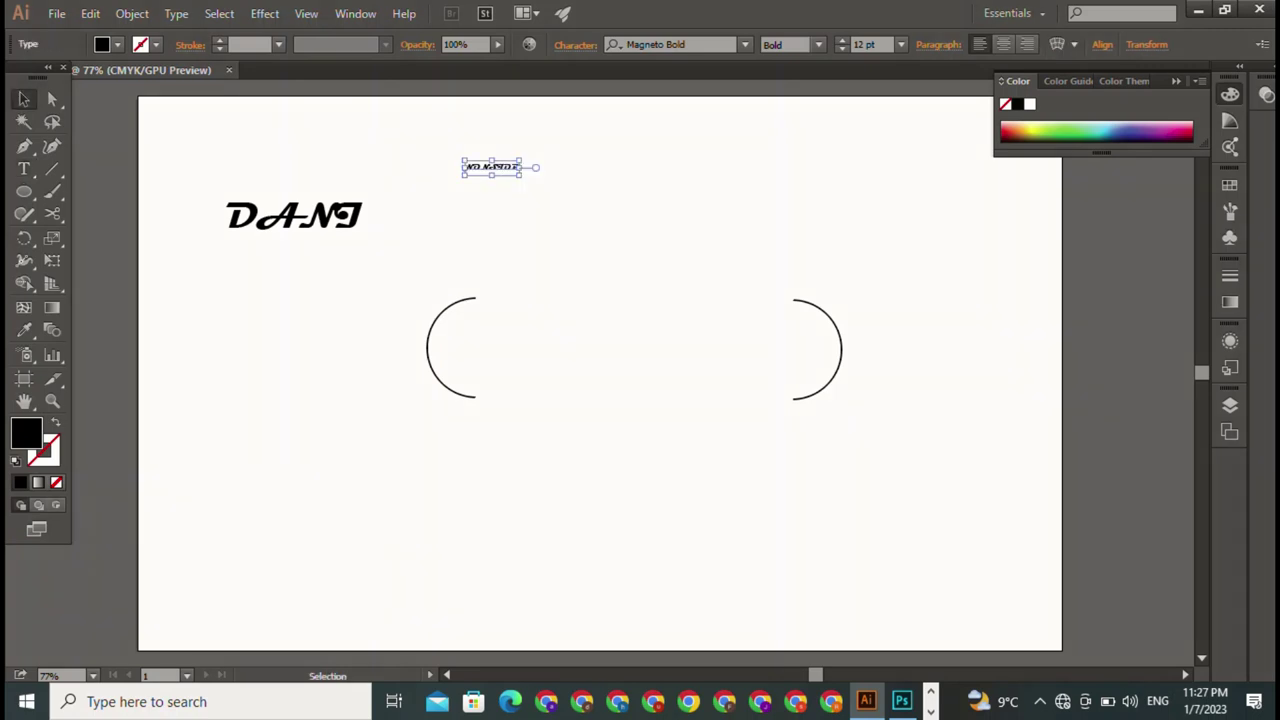
left_click(725, 44)
key("BackSpace")
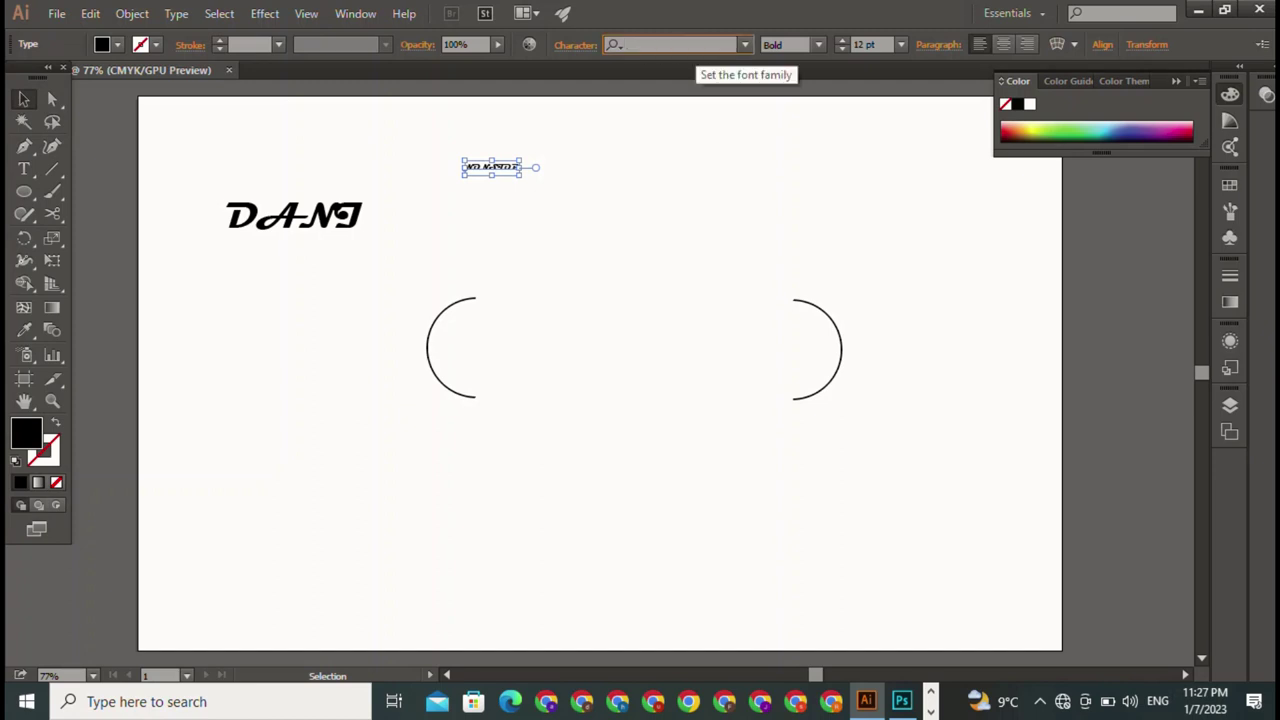
type("hom")
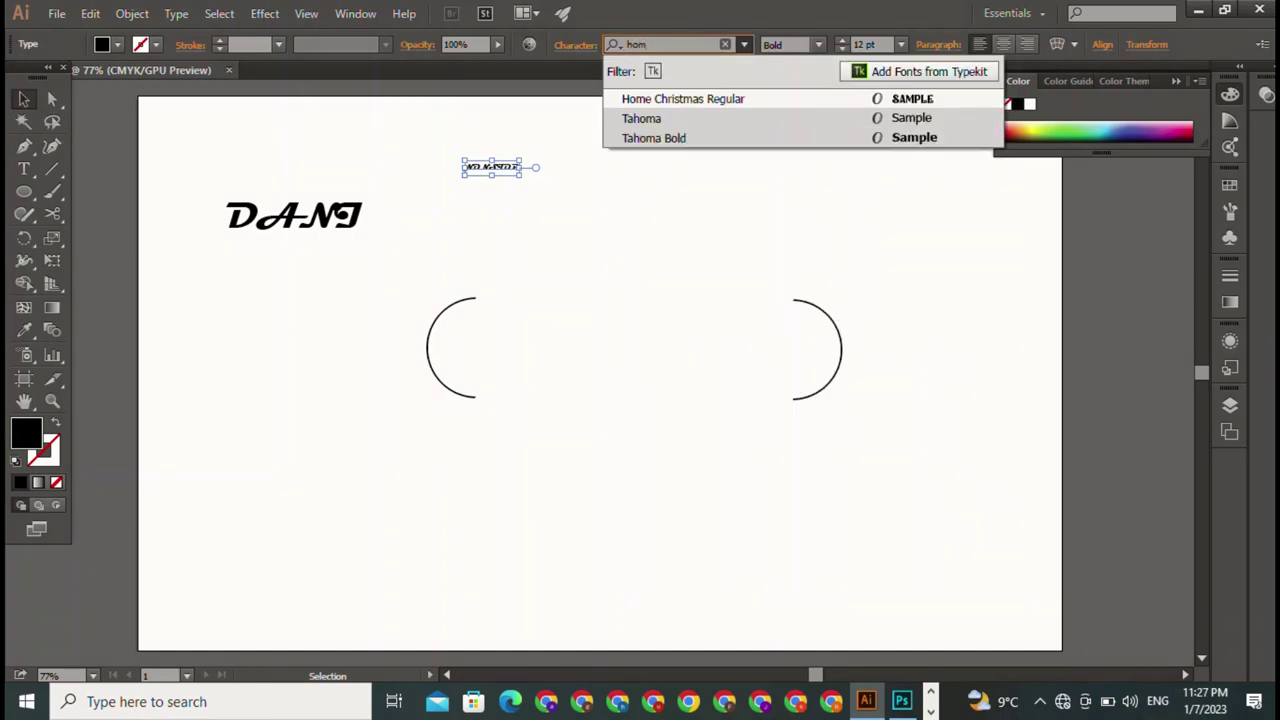
key("Return")
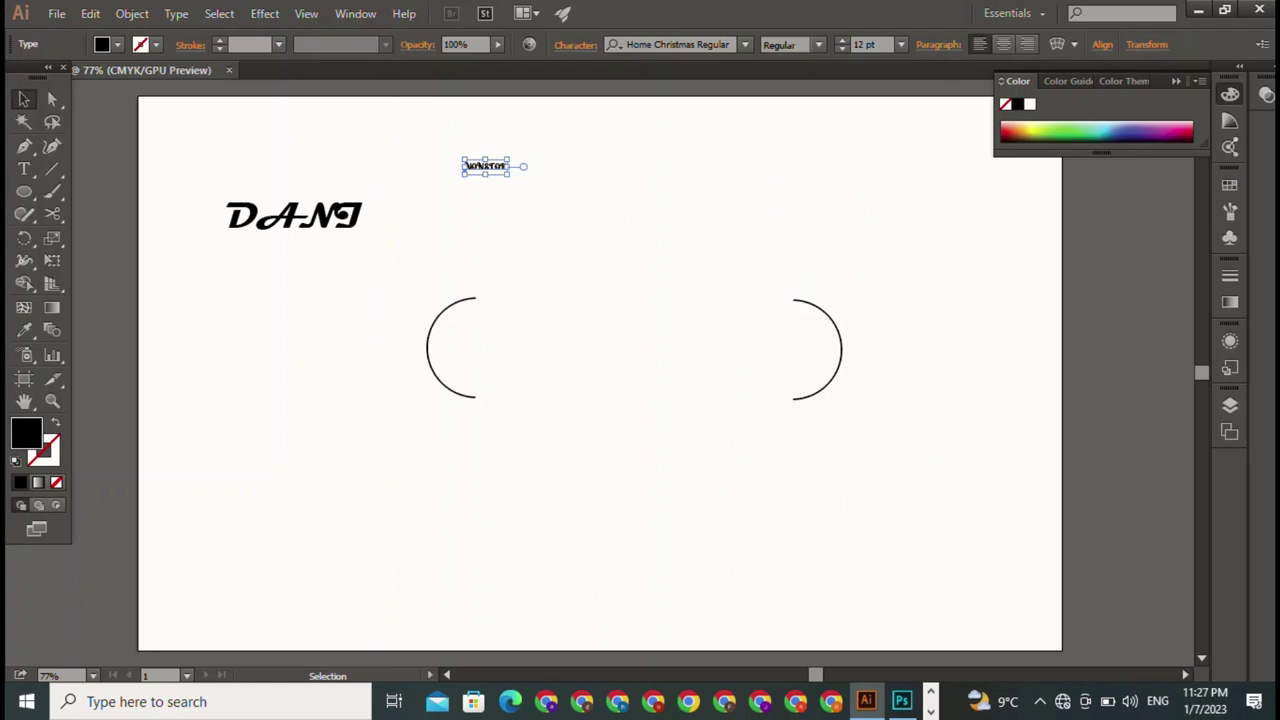
Enlarge NONSTOP into the right arc, place DANI in the left arc, and raise the left arc slightly
left_click_drag(509, 158, 611, 131)
mouse_move(463, 155)
left_mouse_down()
mouse_move(519, 242)
mouse_move(666, 382)
left_mouse_up()
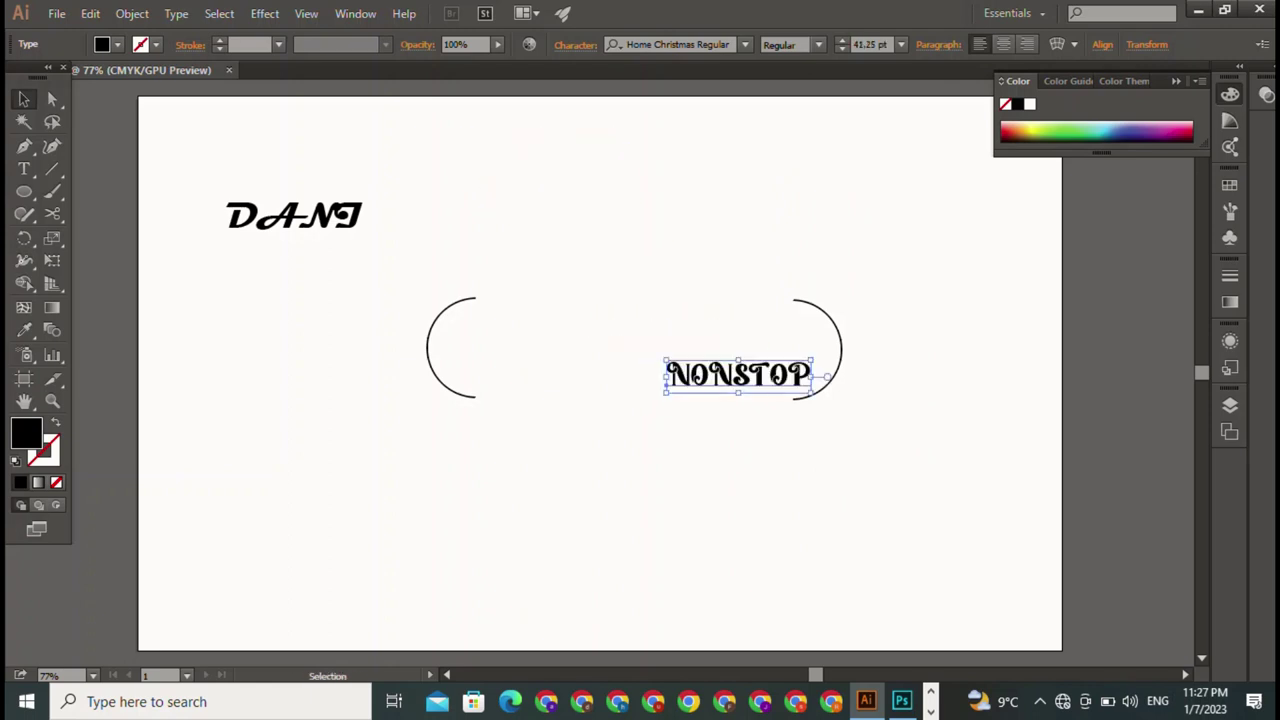
left_click_drag(294, 215, 545, 324)
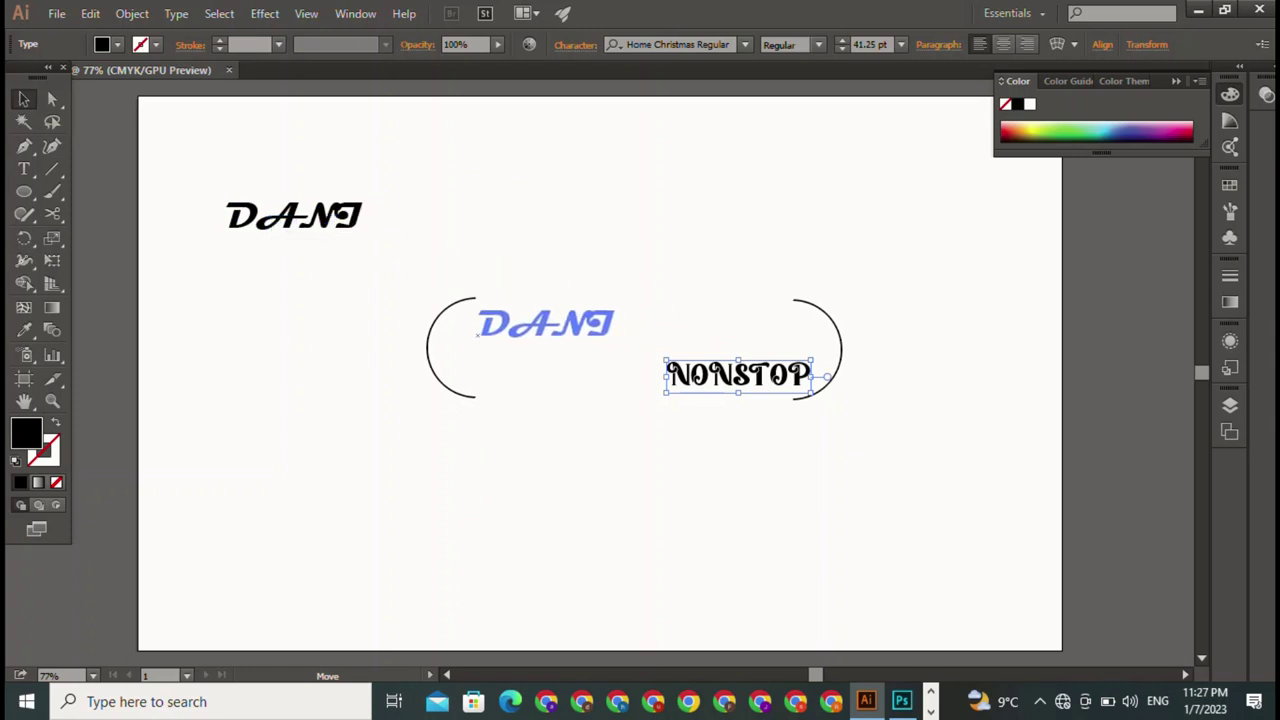
key("ctrl+shift+a")
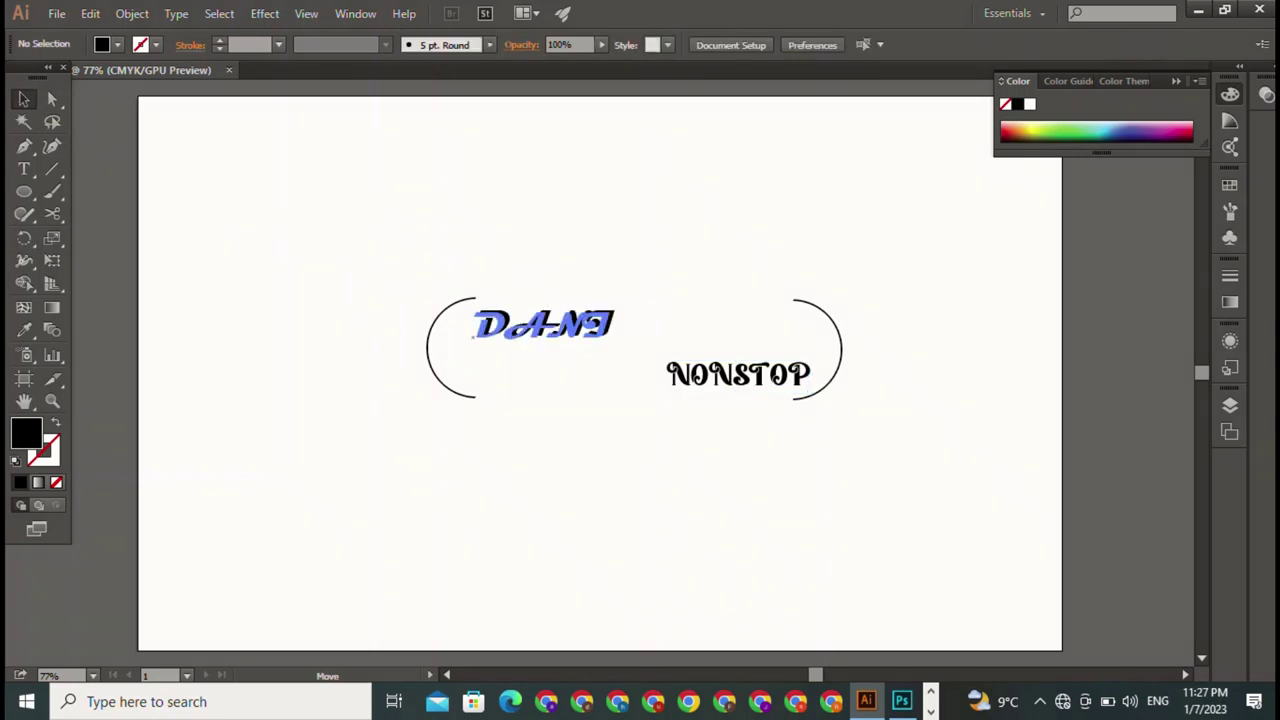
mouse_move(545, 323)
left_mouse_down()
mouse_move(521, 326)
mouse_move(665, 285)
left_mouse_up()
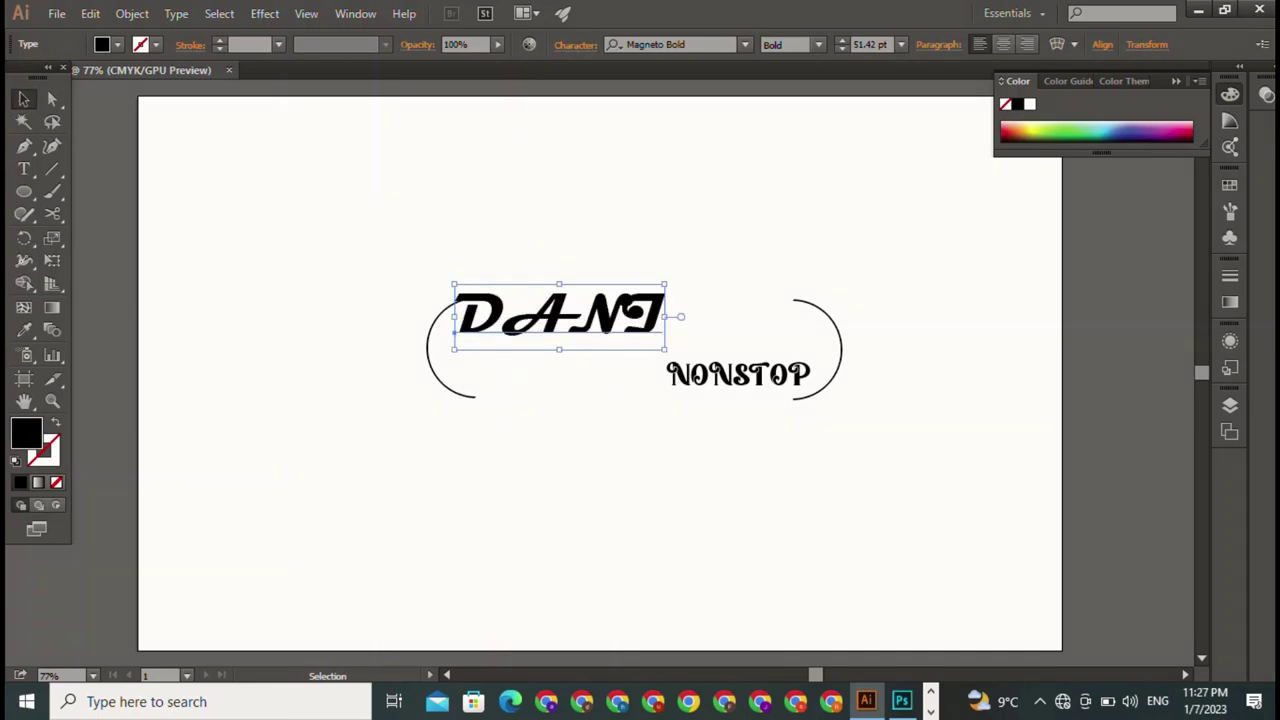
key("ctrl+shift+a")
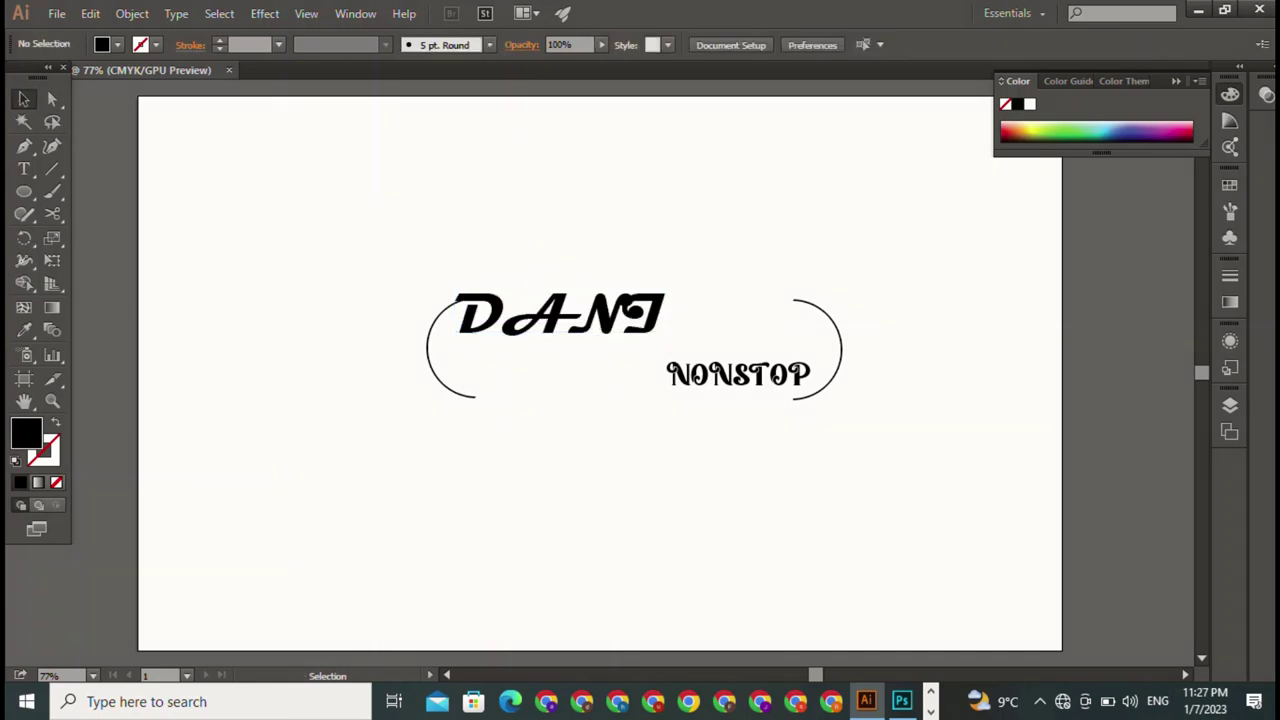
left_click_drag(429, 337, 426, 320)
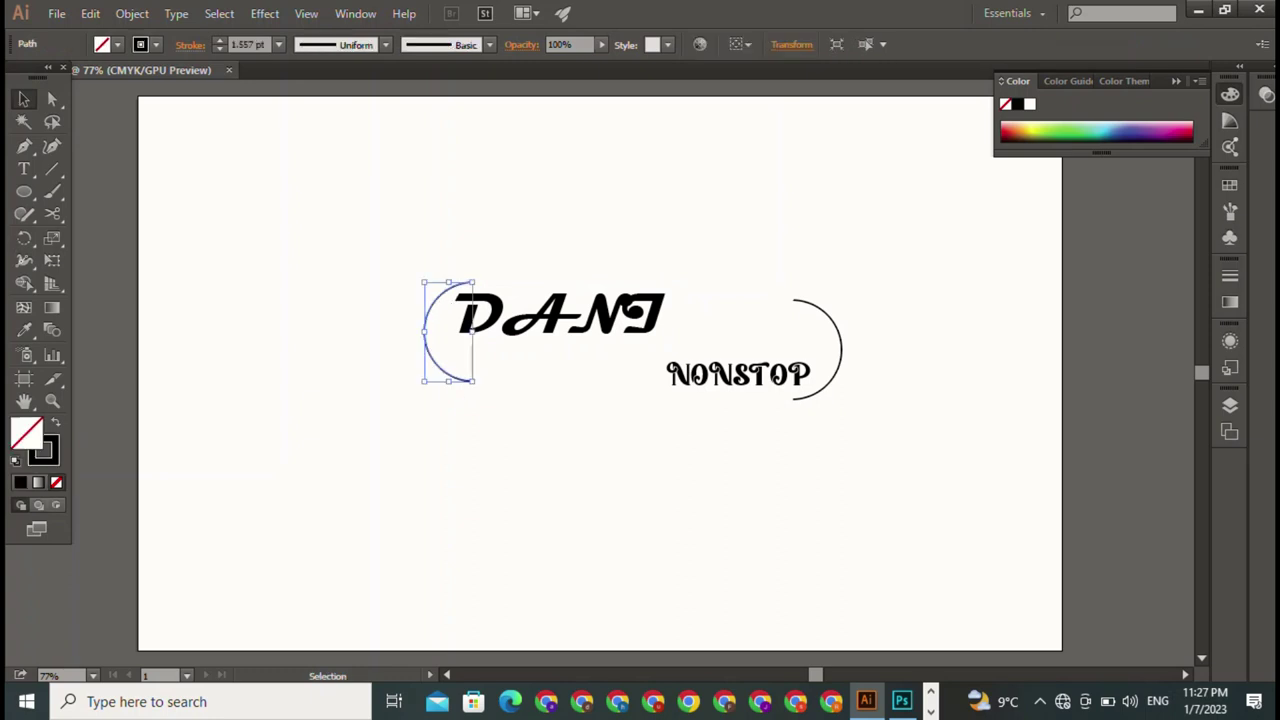
key("ctrl+shift+a")
Enlarge NONSTOP to about 61.55 pt and shift it further left
left_click(738, 375)
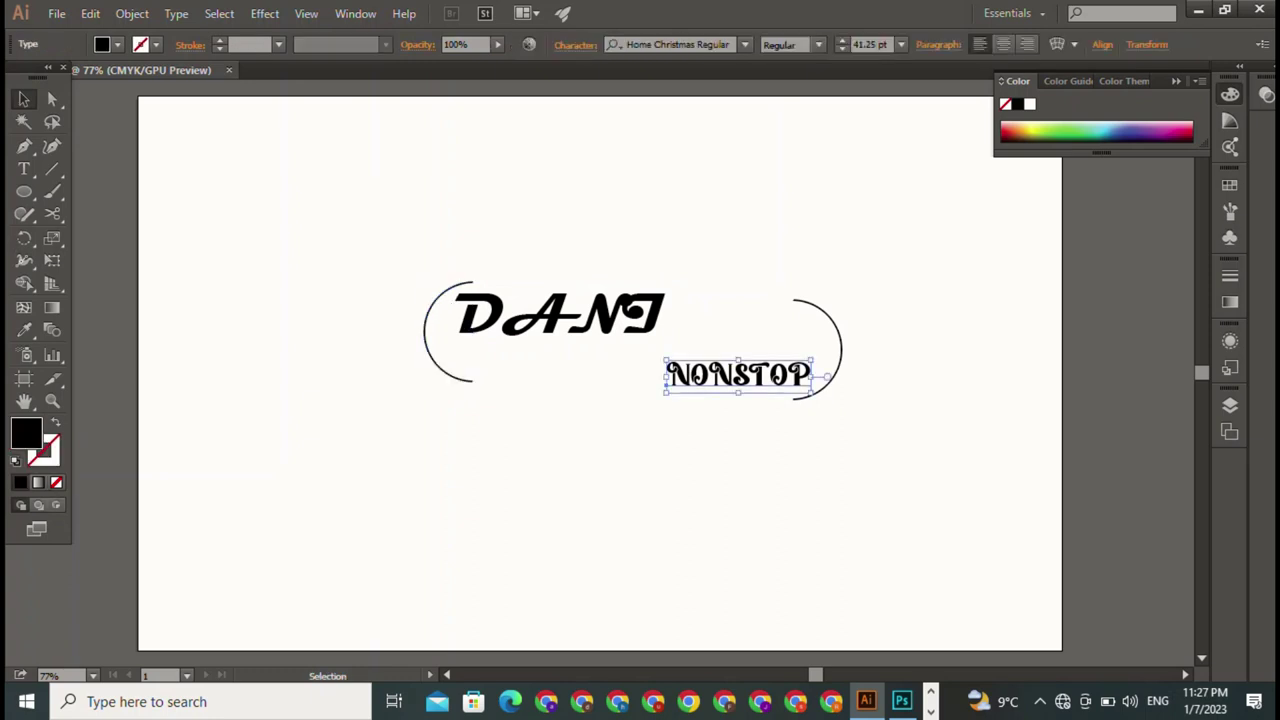
left_click_drag(812, 360, 882, 345)
left_click_drag(665, 391, 610, 390)
key("ctrl+shift+a")
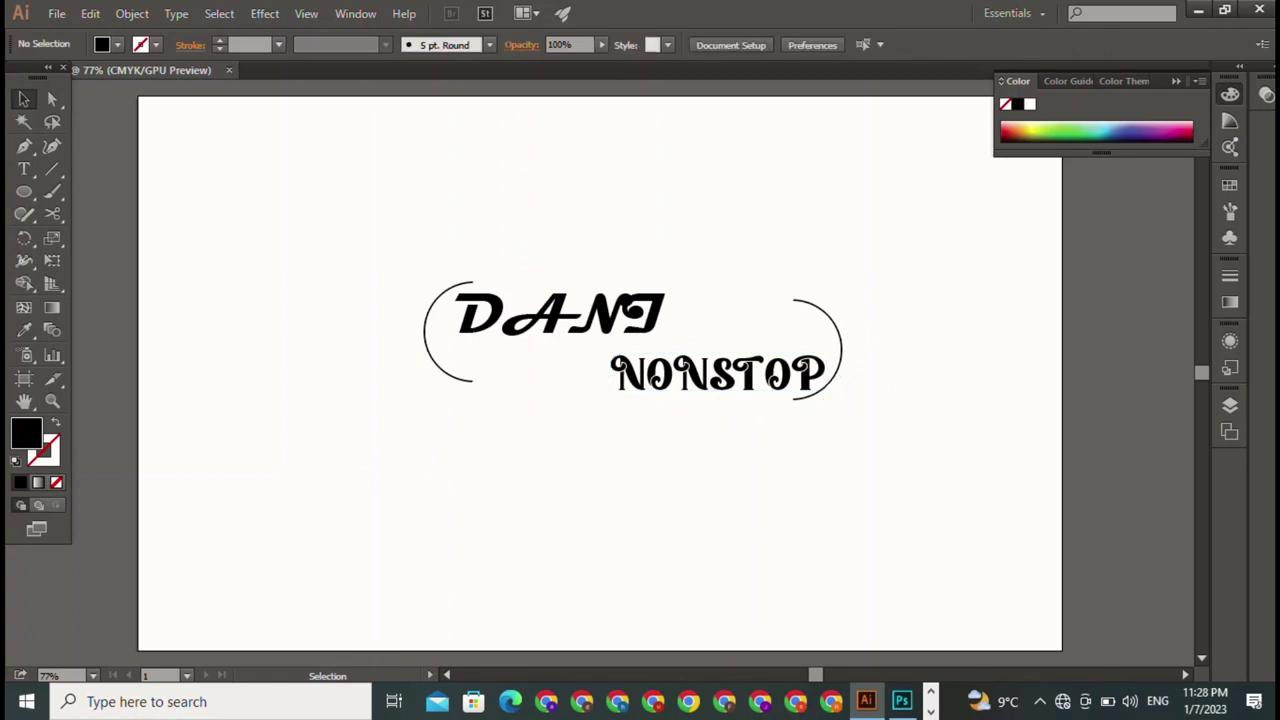
Draw a straight horizontal Pen path above DANI
left_click(23, 146)
left_click(576, 272)
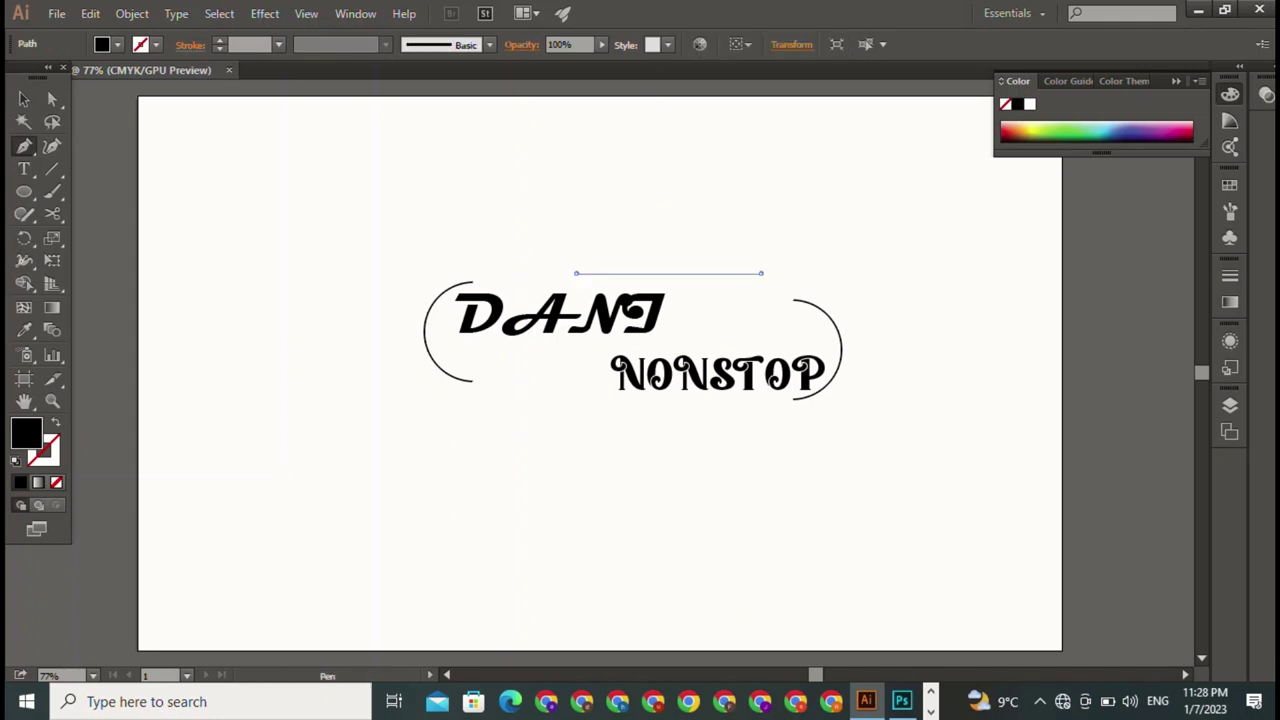
left_click(761, 273)
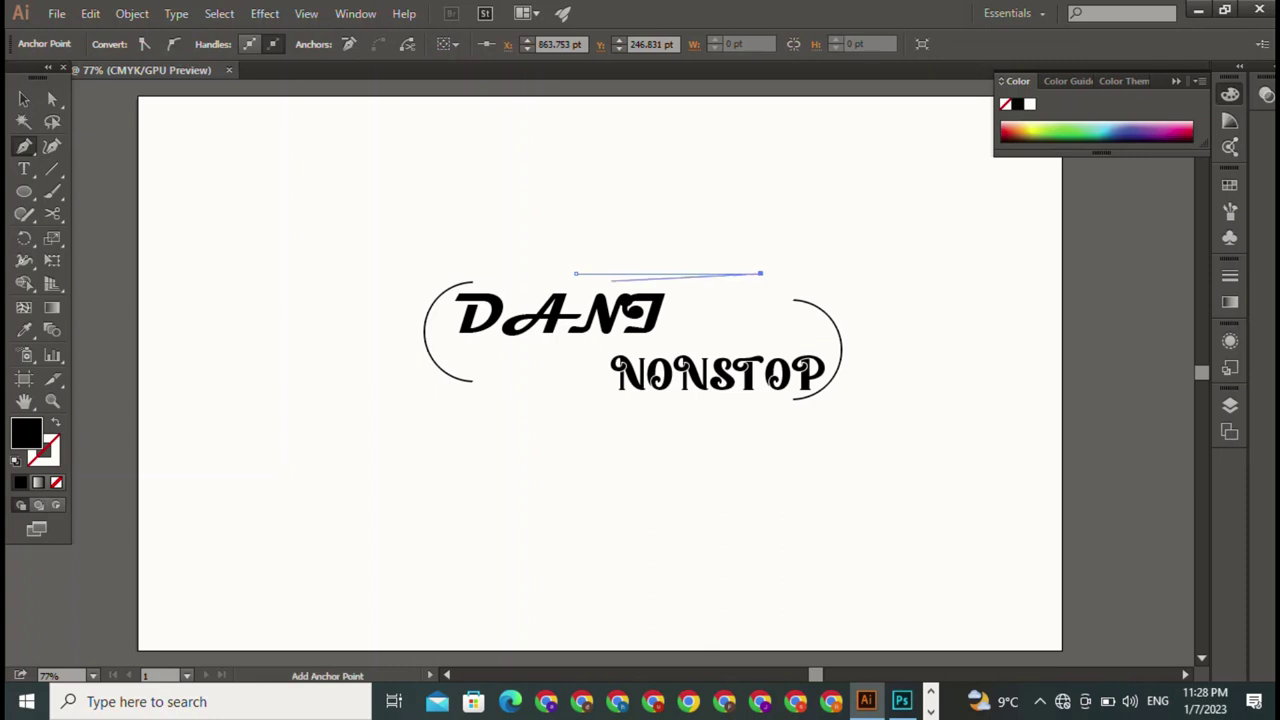
left_click(576, 273)
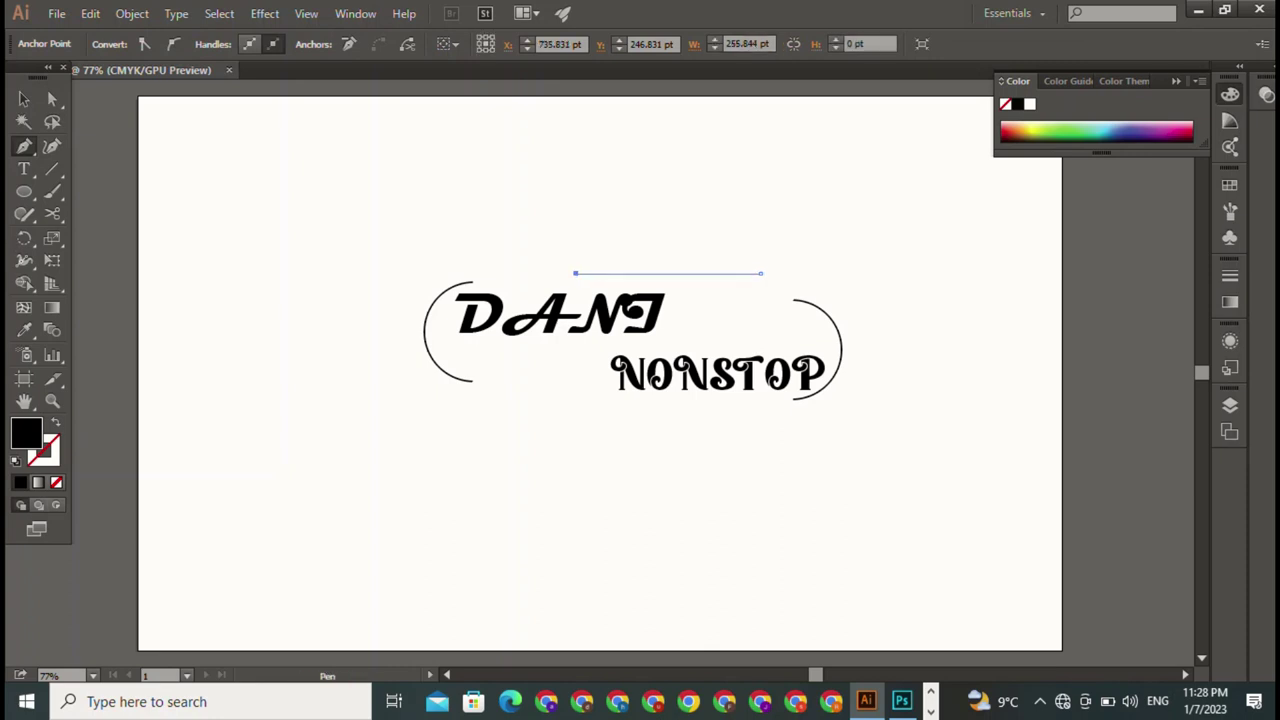
Draw a matching horizontal path below NONSTOP and select the whole line
left_click(531, 405)
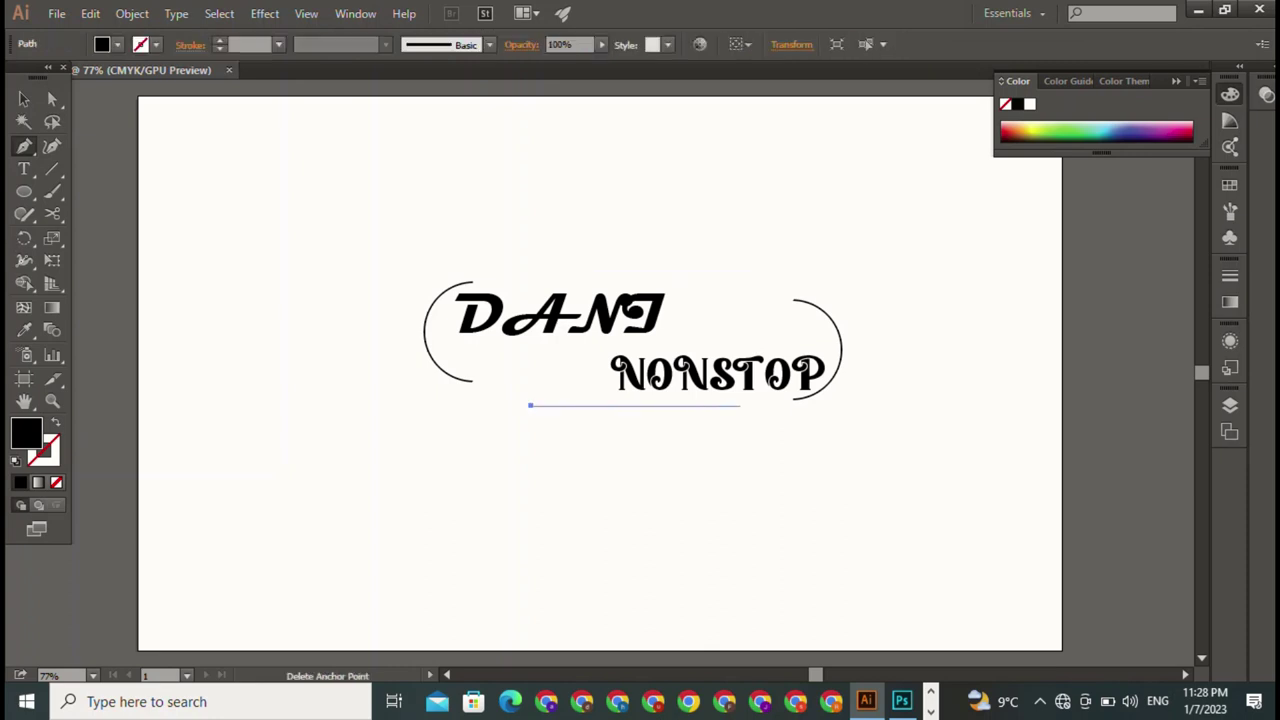
left_click(753, 405)
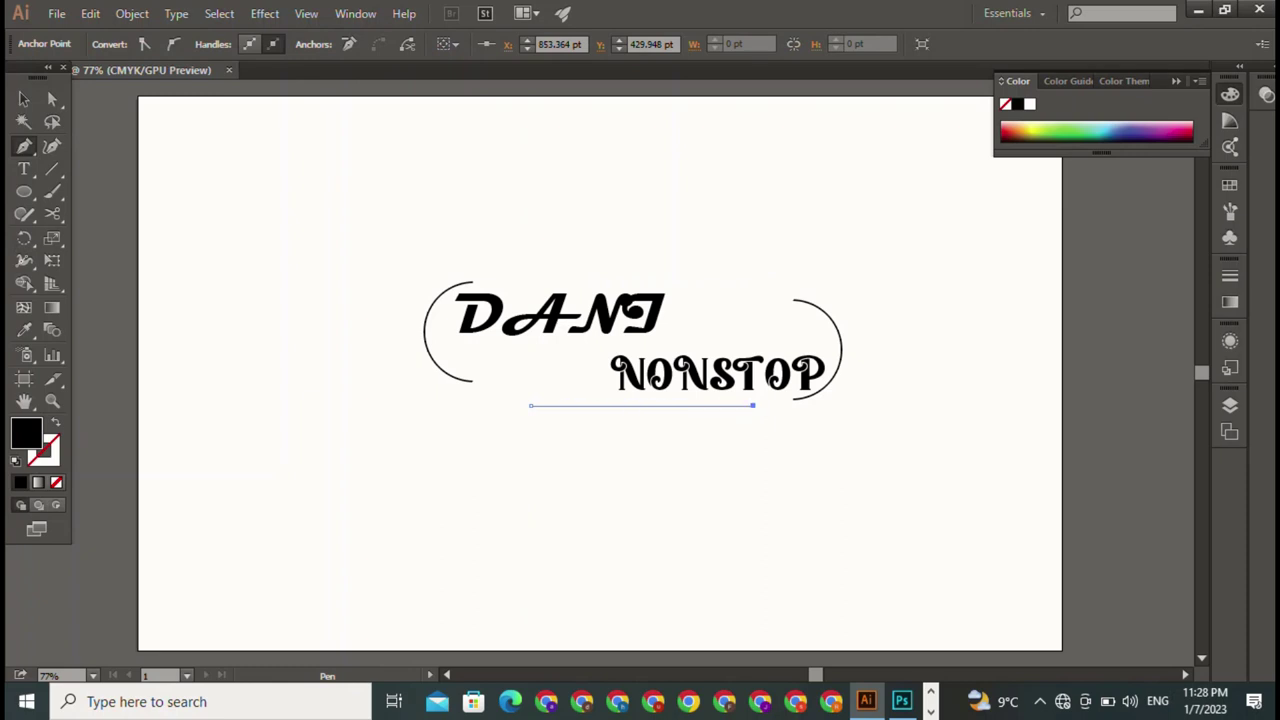
left_click(531, 405)
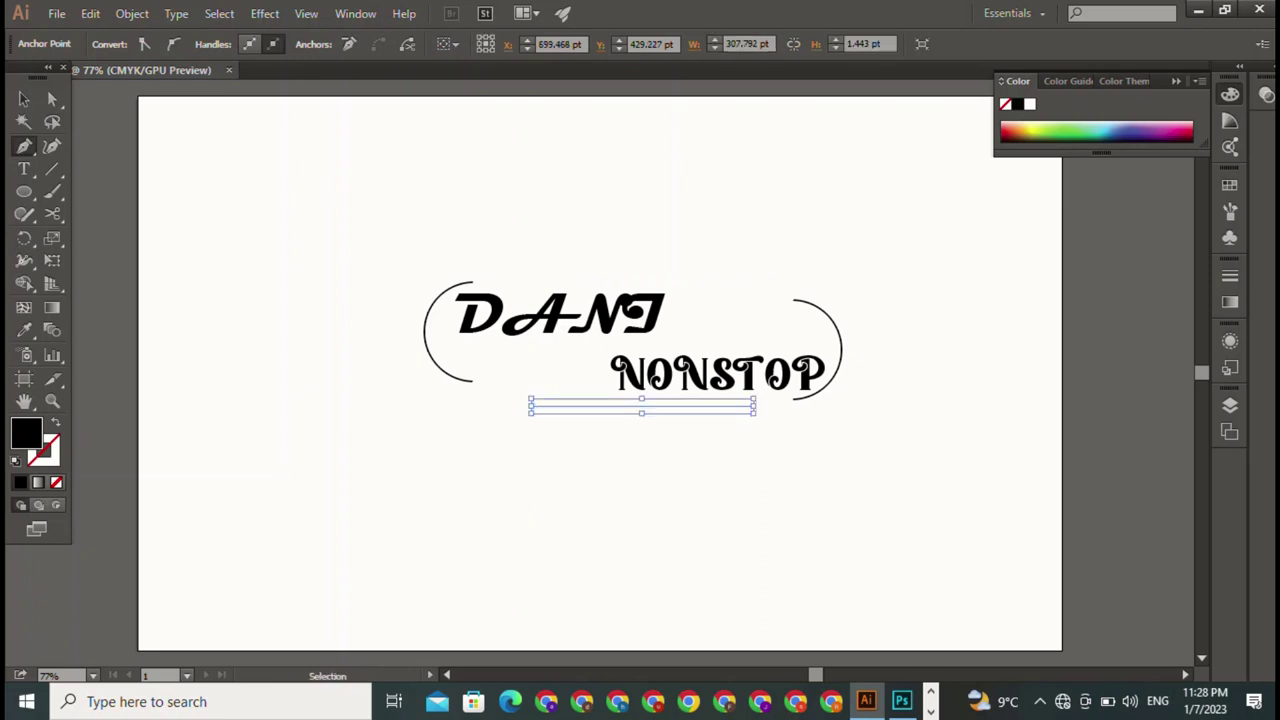
left_click(753, 405, "ctrl")
left_click(531, 405, "ctrl")
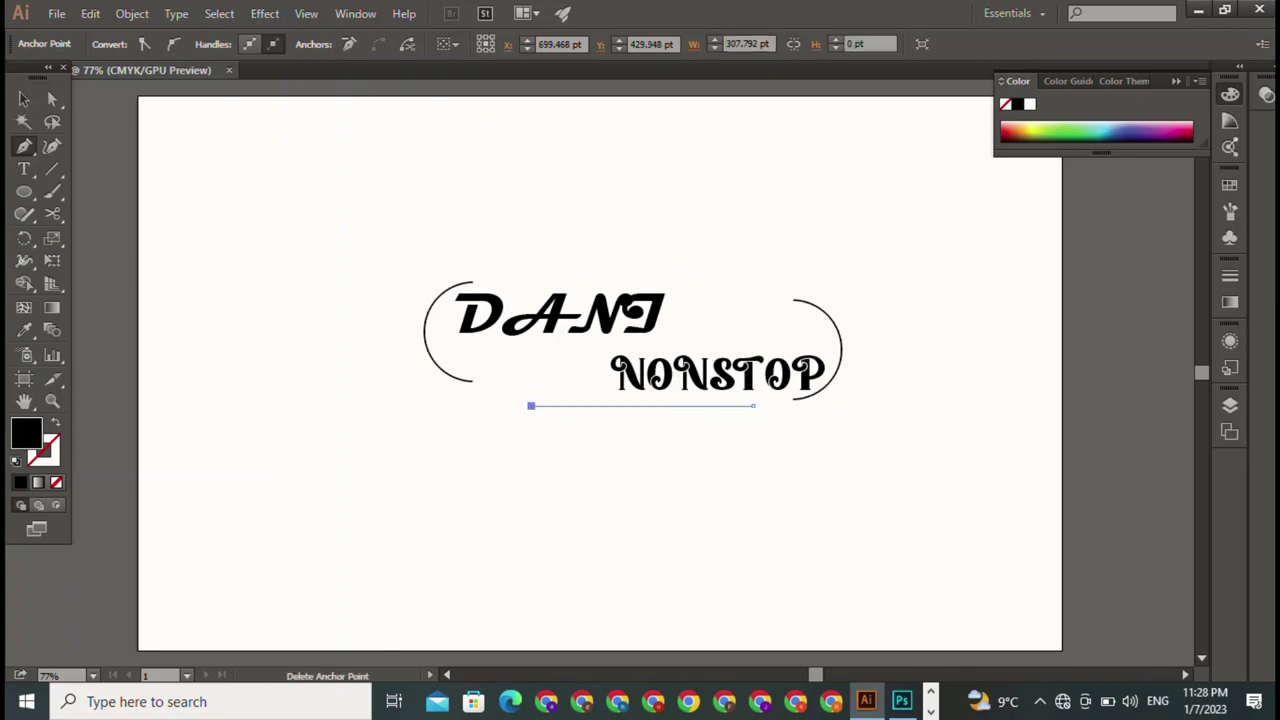
key("v")
left_click(531, 415)
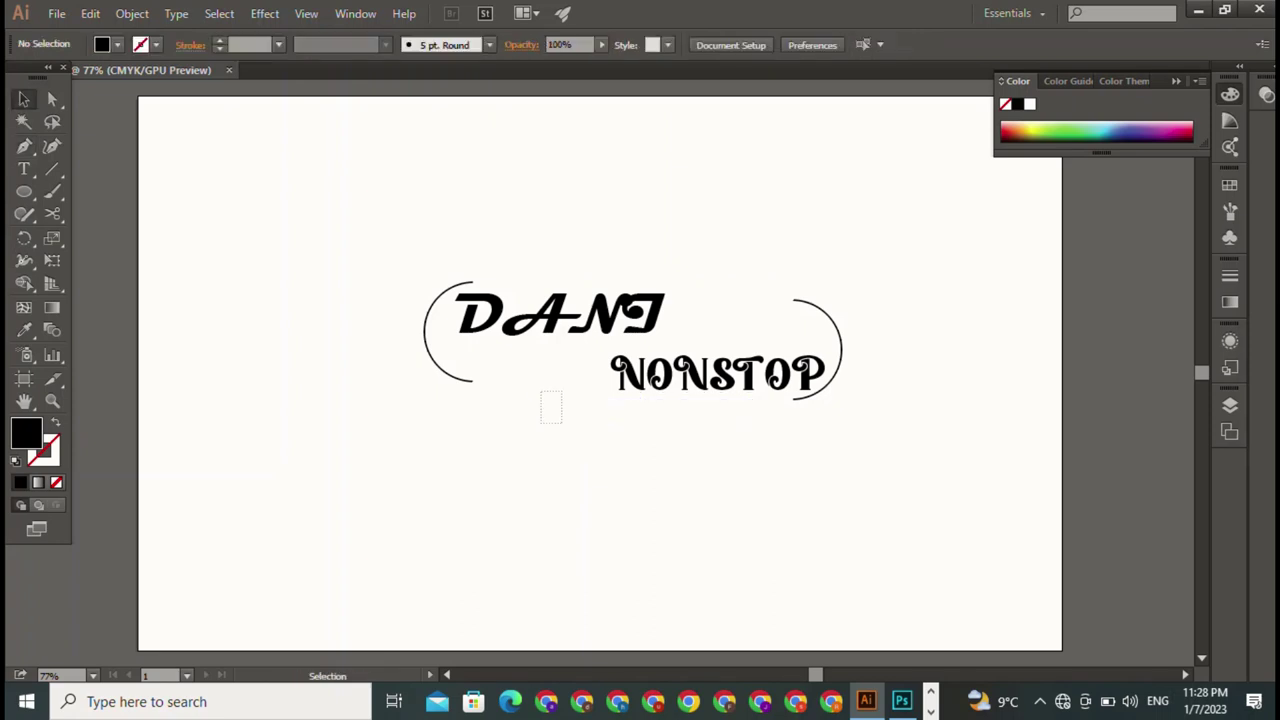
left_click(545, 405)
Give the bottom line no fill and a black stroke
left_click(117, 44)
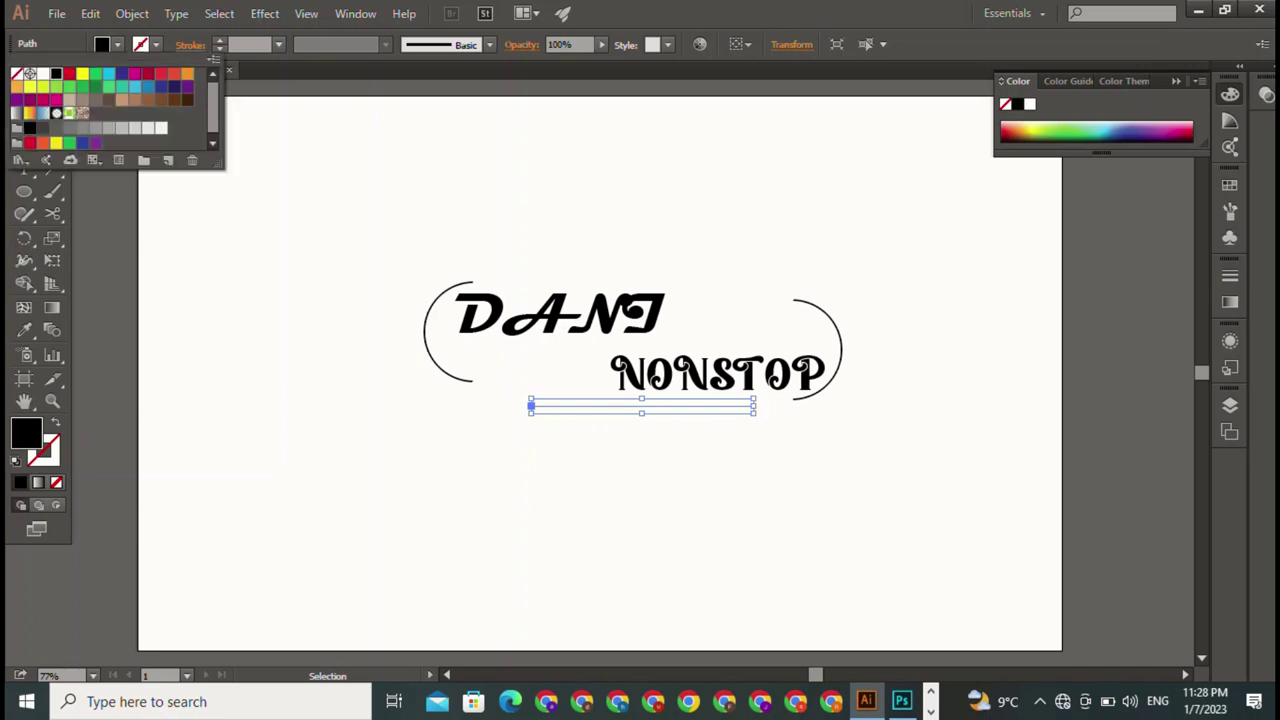
left_click(17, 74)
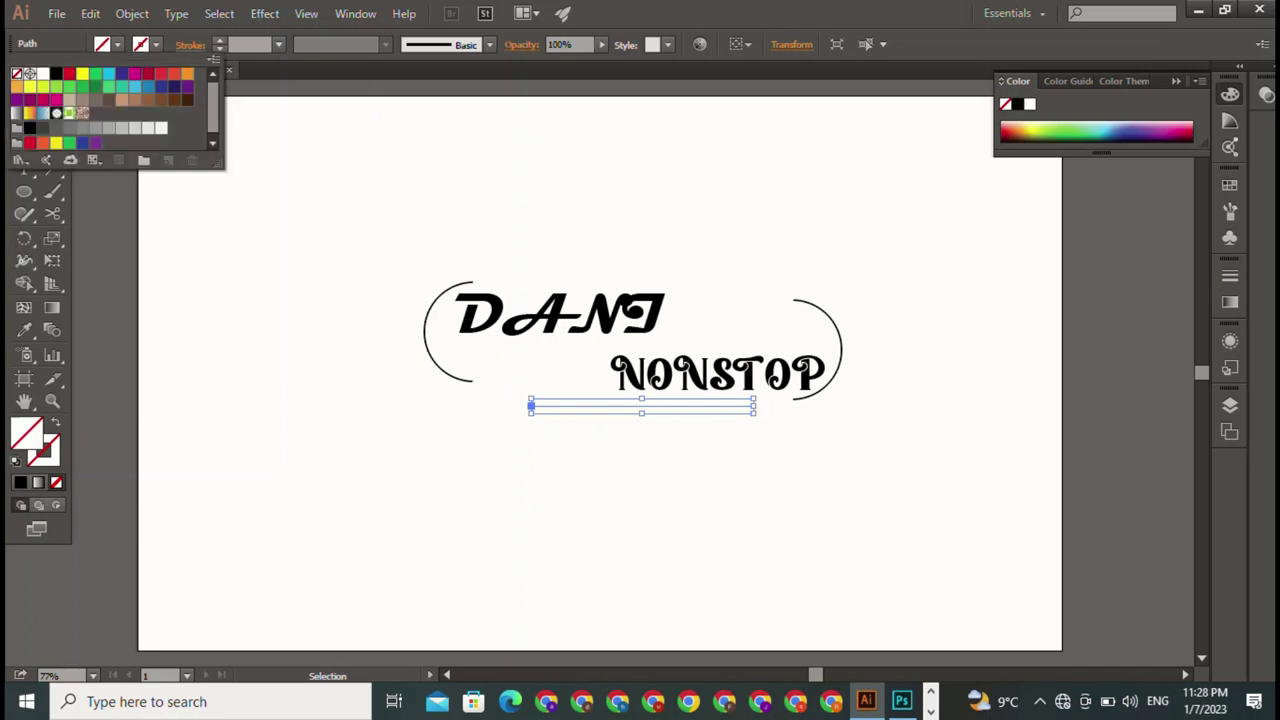
key("Escape")
key("comma")
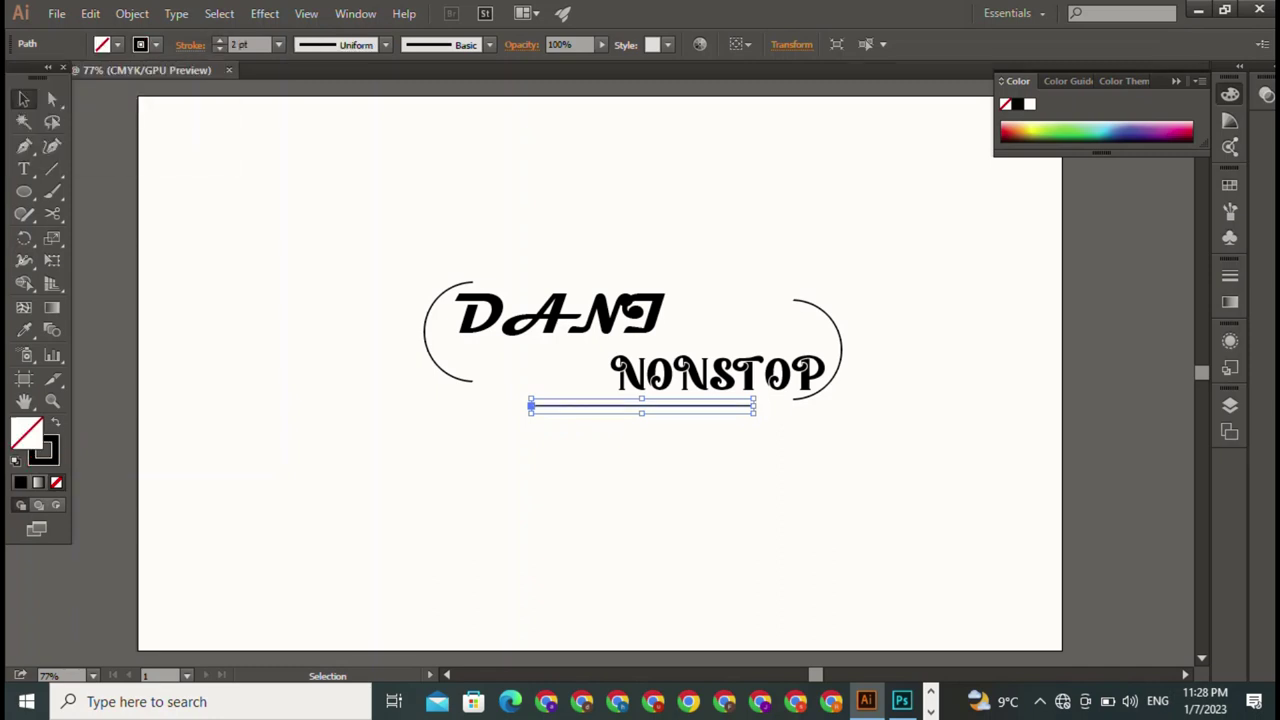
key("ctrl+shift+a")
Make the top line a 2 pt black stroke with no fill
key("ctrl+v")
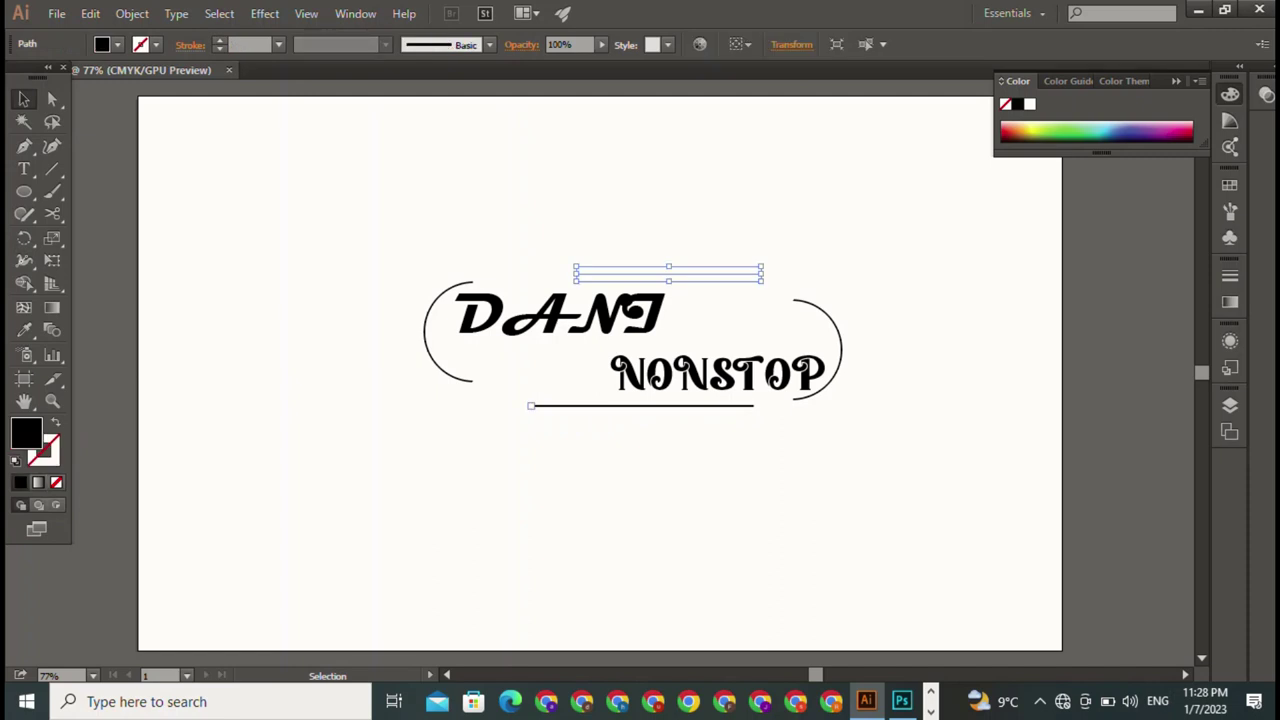
key("comma")
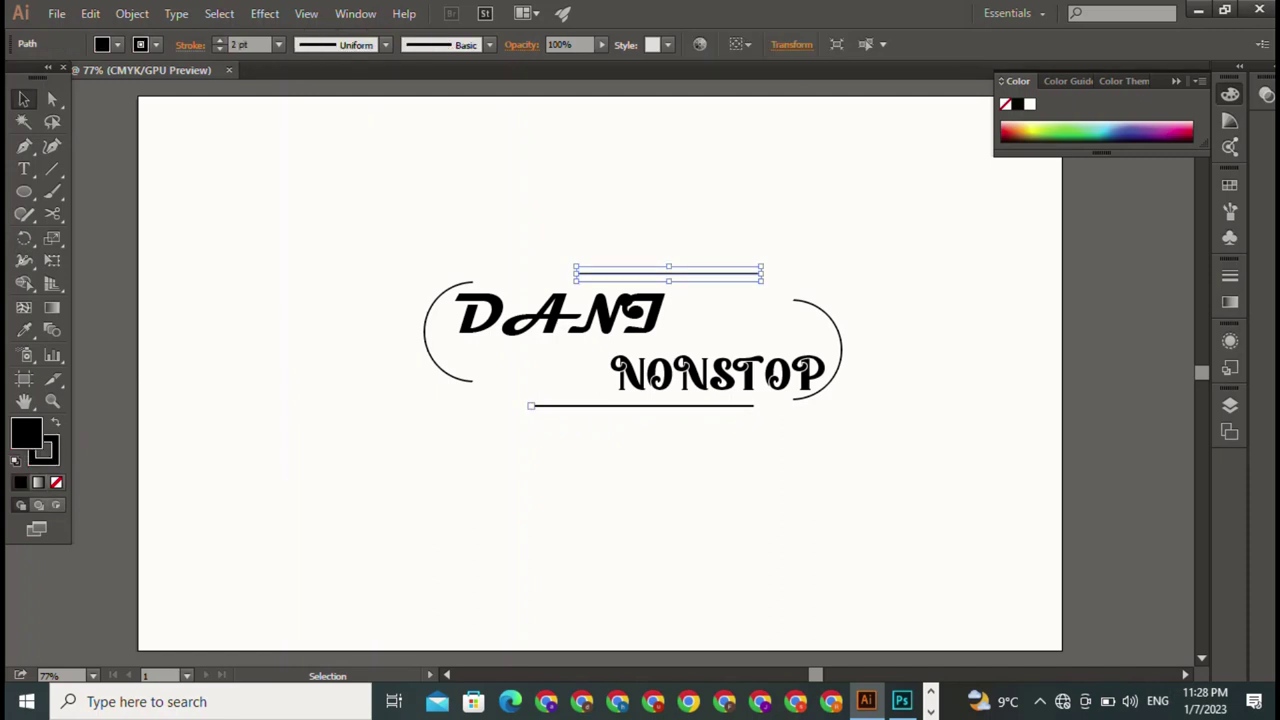
left_click(109, 44)
left_click(17, 73)
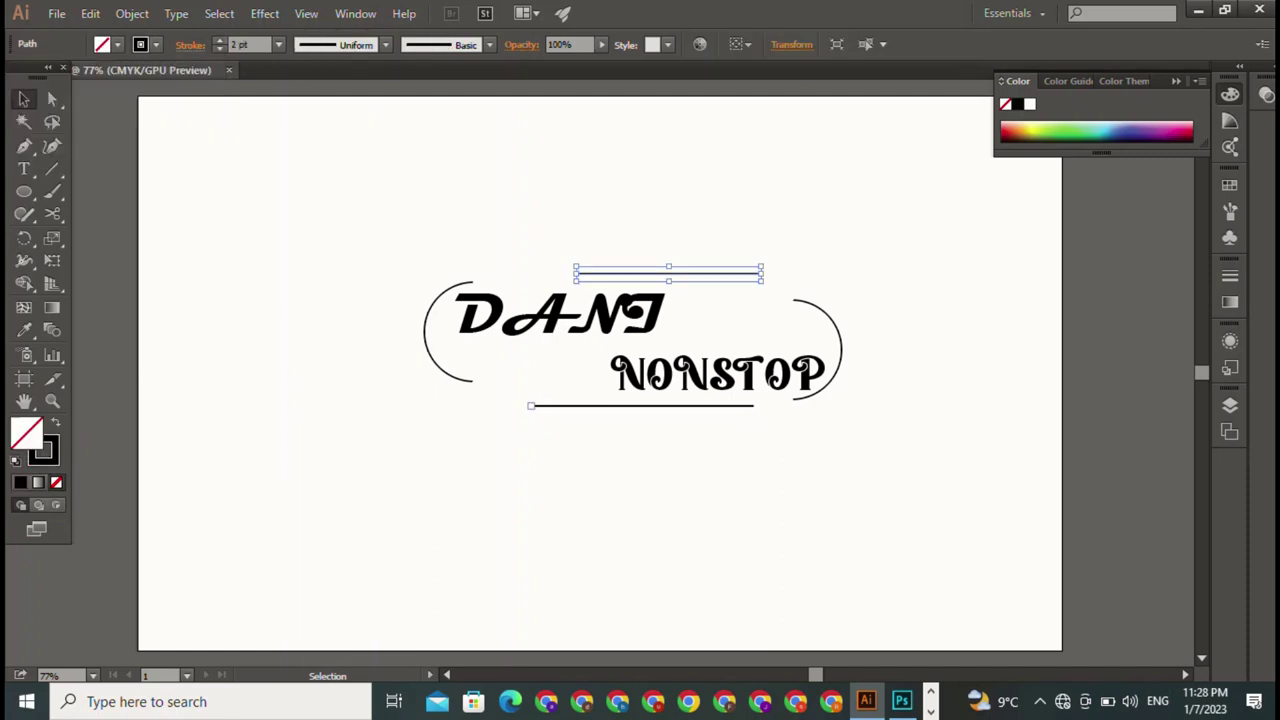
key("ctrl+shift+a")
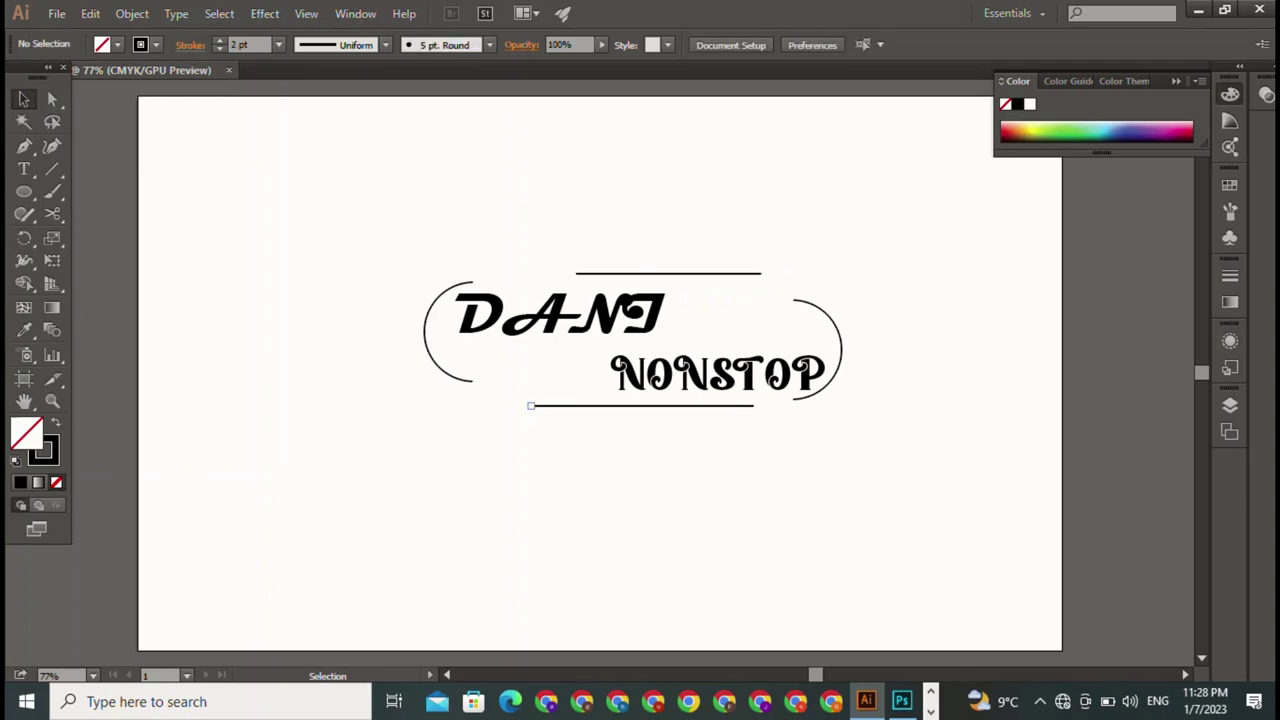